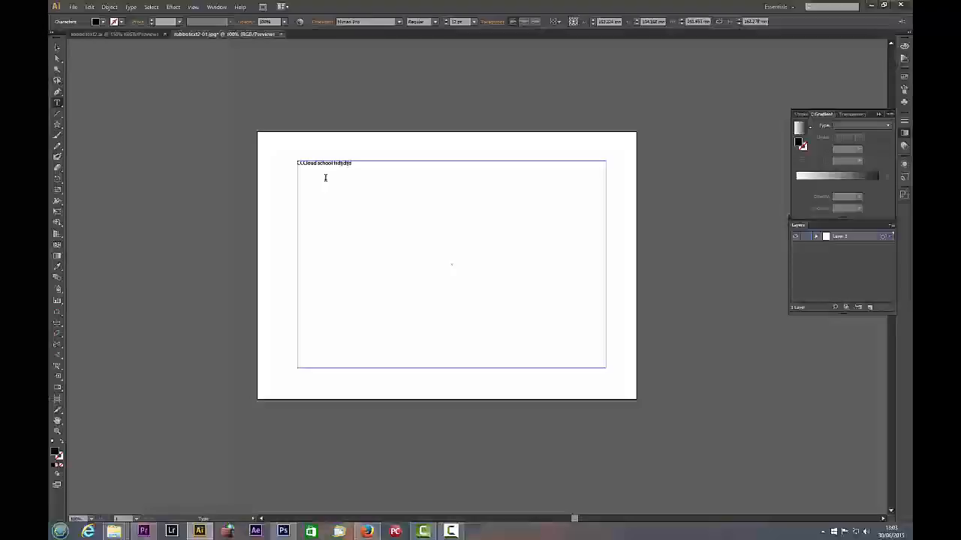
Fill out the line after "CCCloud school" with random filler letters and set all the text to 48 pt.
text(jsdjsdjsdjdsjdsjdsjdsjsidsf)
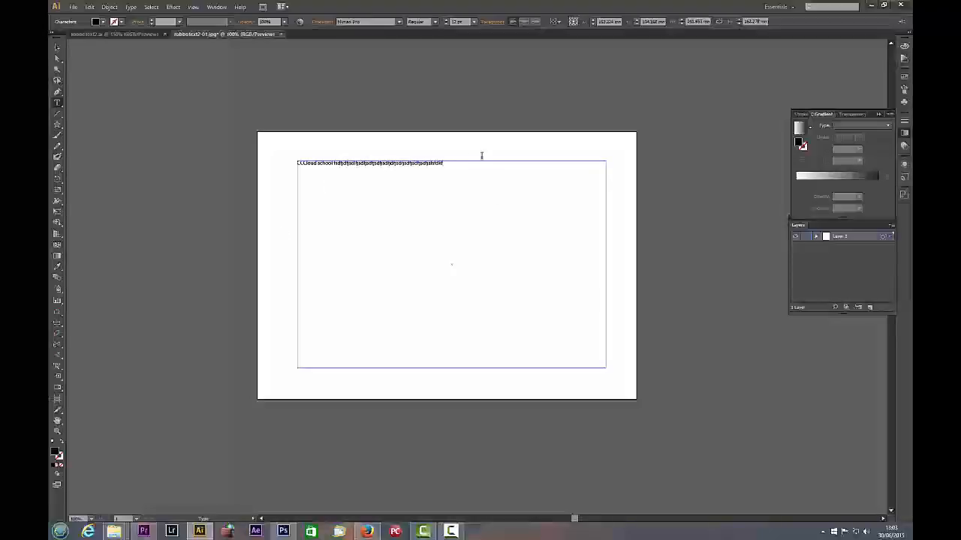
key(ctrl+a)
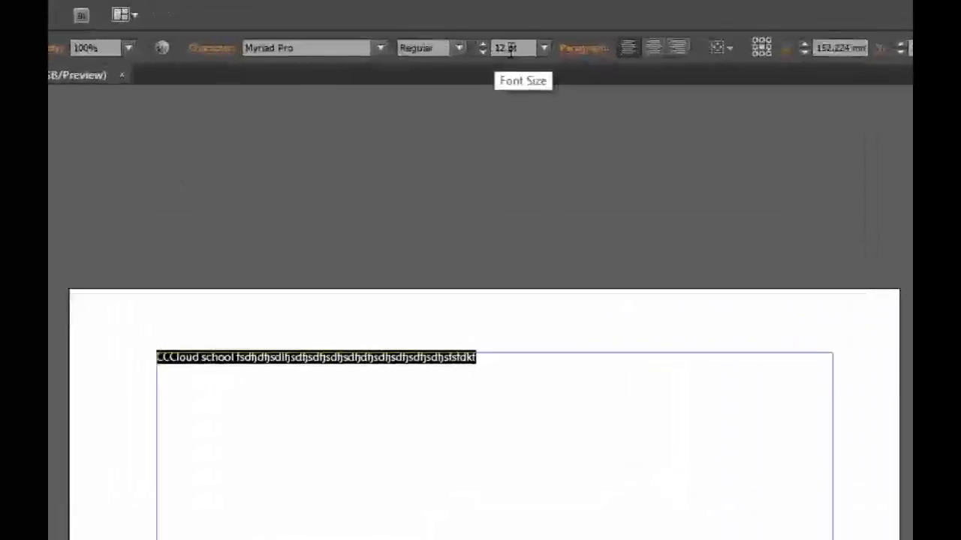
click(543, 47)
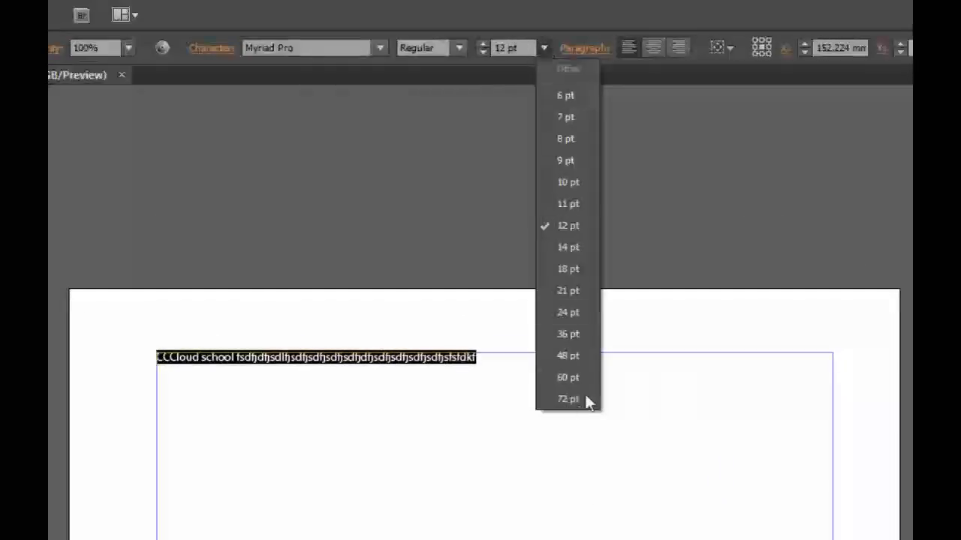
click(567, 355)
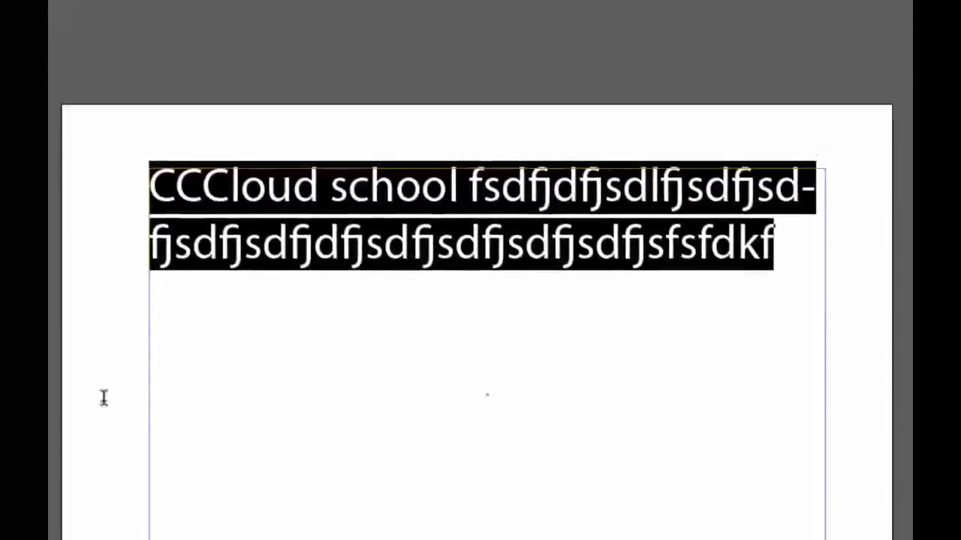
click(220, 346)
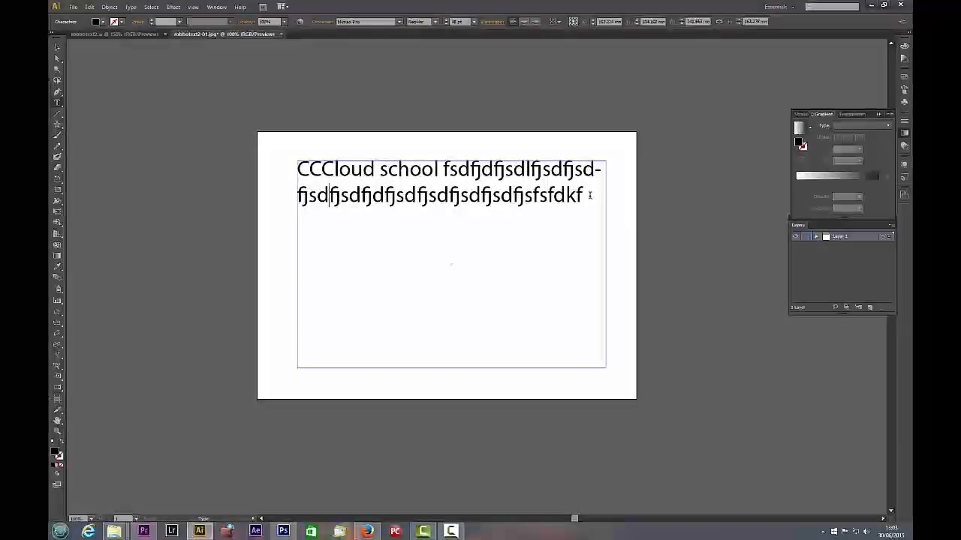
Try centre, right and left alignment on the whole "CCCloud school" paragraph.
drag(590, 195, 275, 172)
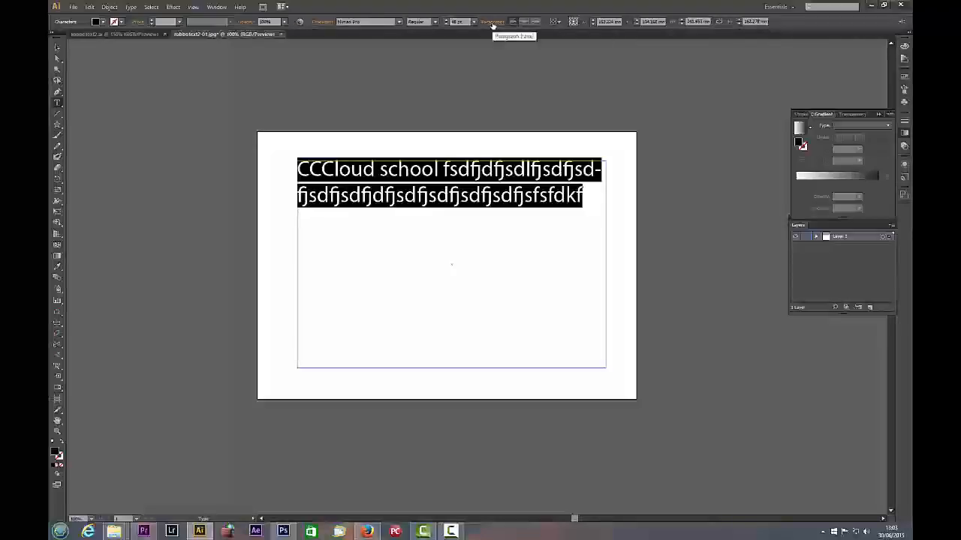
click(524, 22)
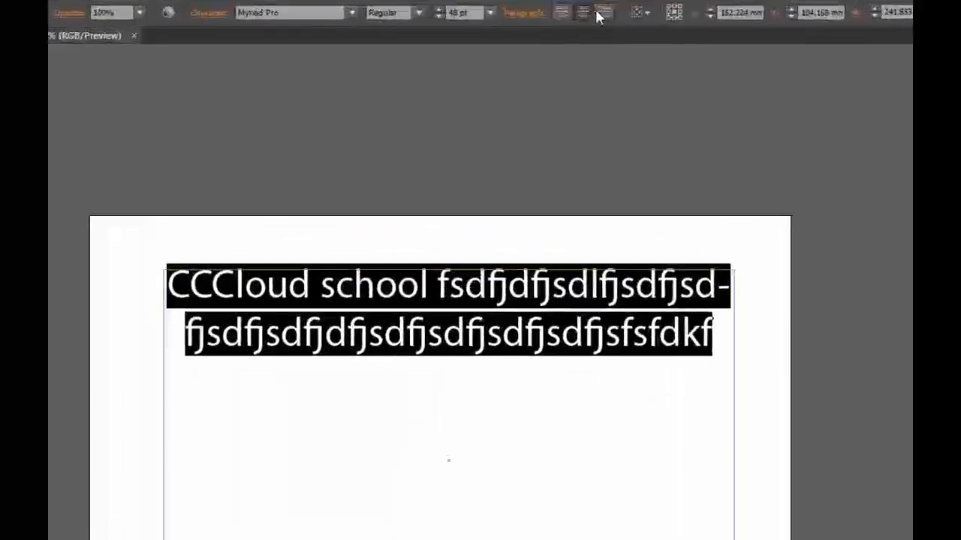
click(603, 13)
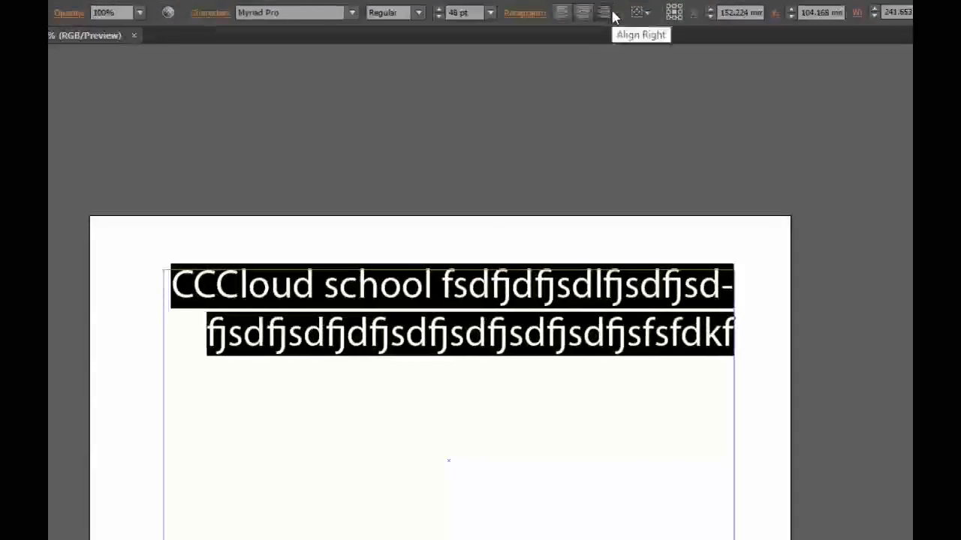
click(561, 13)
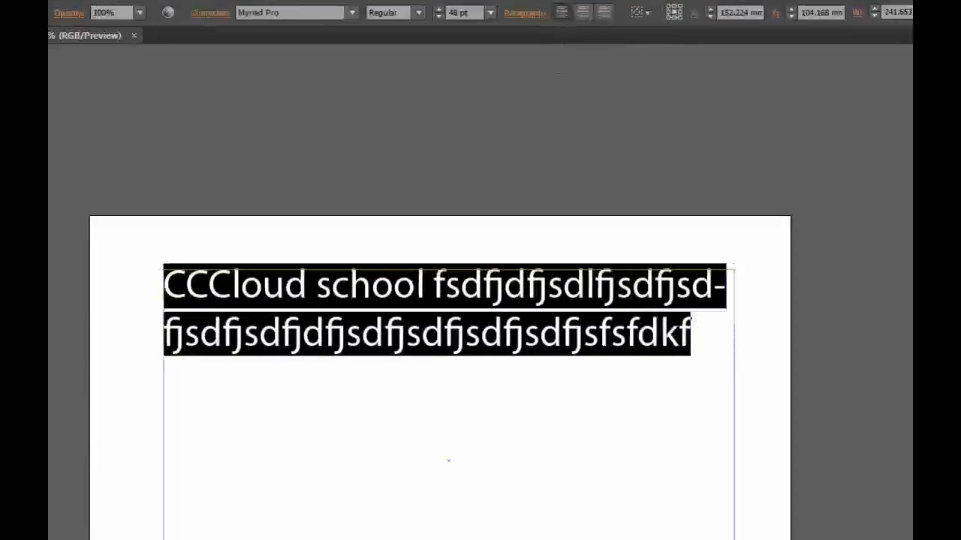
Try the justification options on the paragraph, finishing with justify with last line aligned left.
click(523, 15)
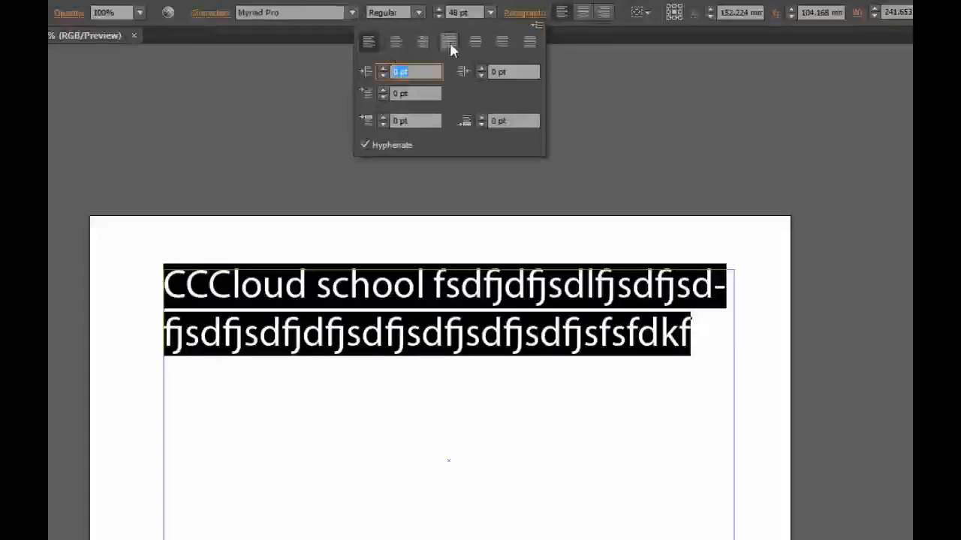
click(530, 44)
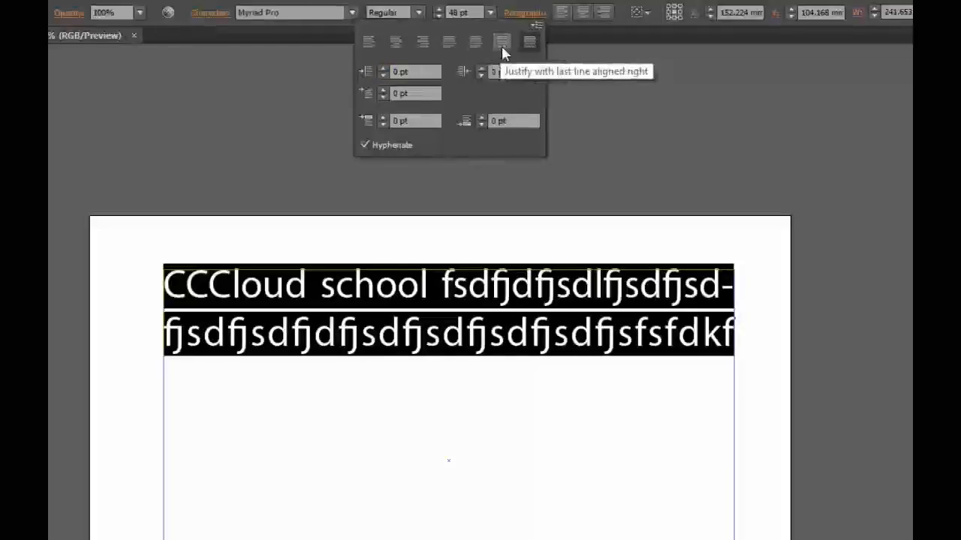
click(502, 50)
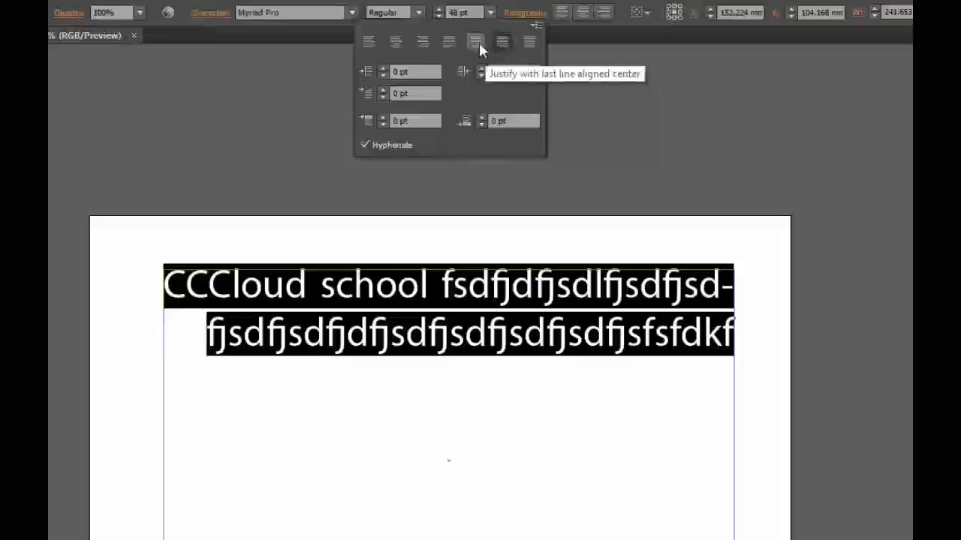
click(477, 42)
click(446, 42)
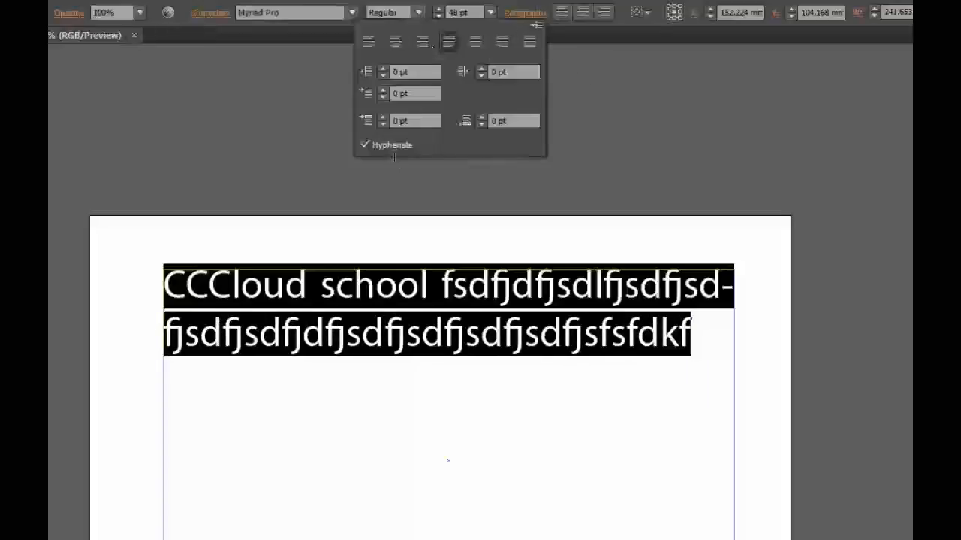
Set the paragraph's left indent to 15 pt.
click(381, 68)
click(381, 67)
click(381, 68)
click(381, 67)
click(381, 68)
click(381, 67)
click(381, 67)
click(381, 68)
Set the paragraph's right indent to 14 pt and its first-line left indent to 31 pt.
click(481, 68)
click(481, 68)
click(481, 67)
click(481, 68)
click(481, 68)
click(481, 67)
click(481, 68)
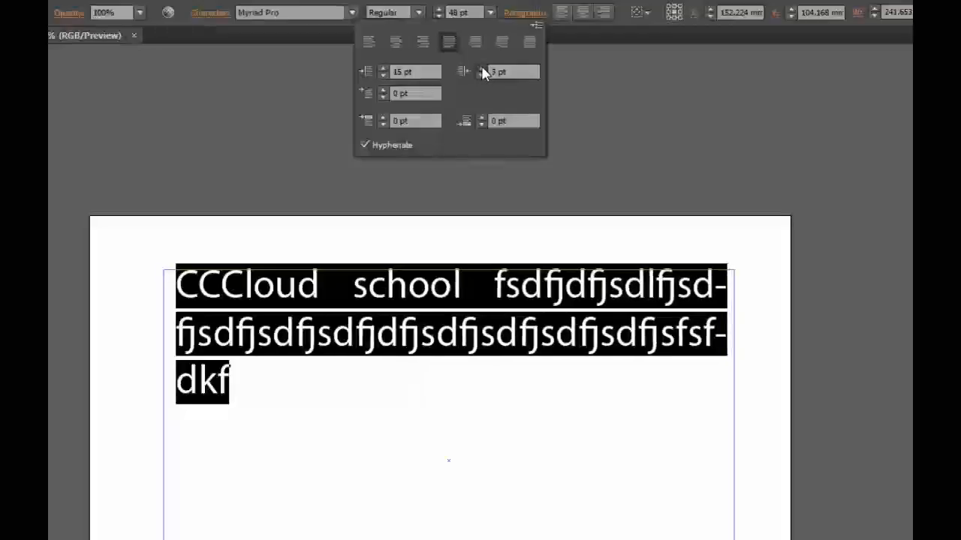
click(481, 68)
click(481, 68)
click(482, 68)
click(481, 68)
click(481, 68)
click(481, 68)
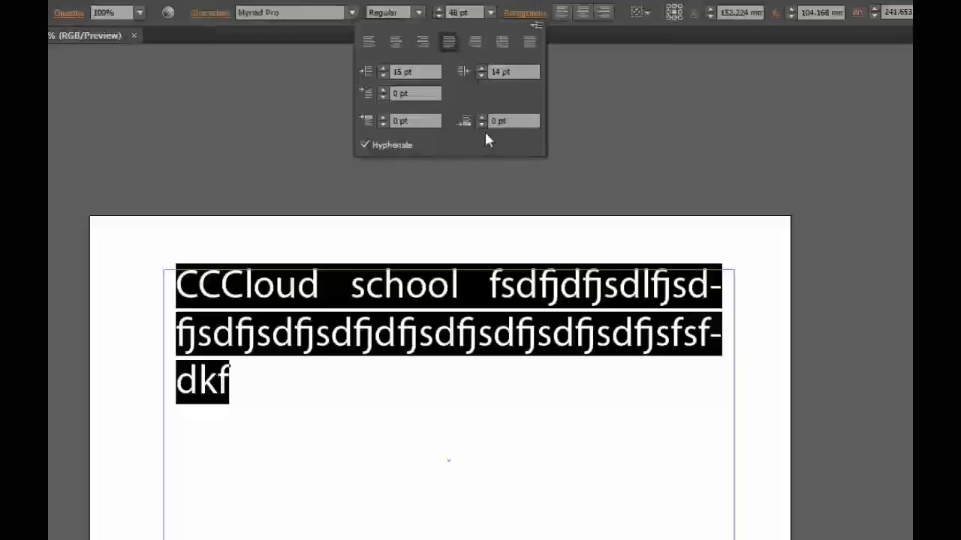
click(383, 90)
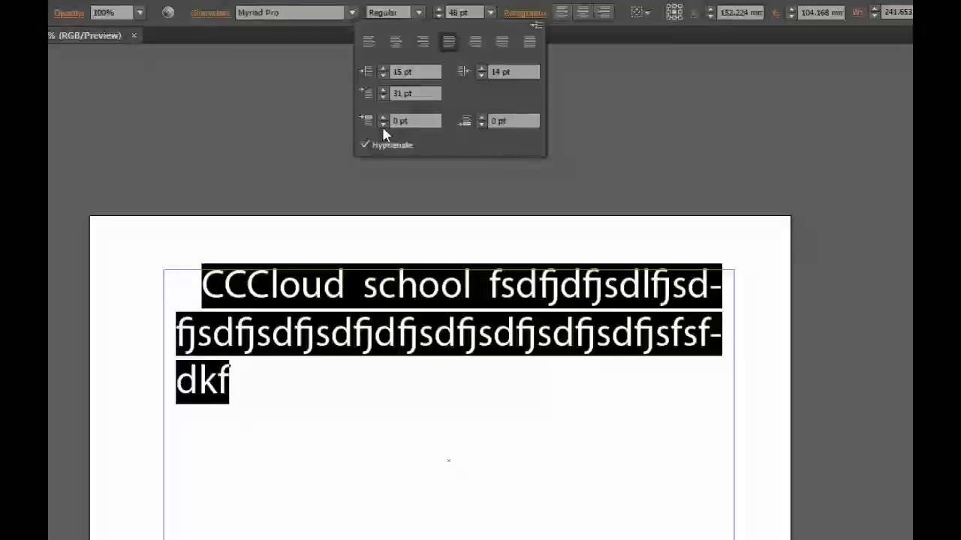
click(382, 126)
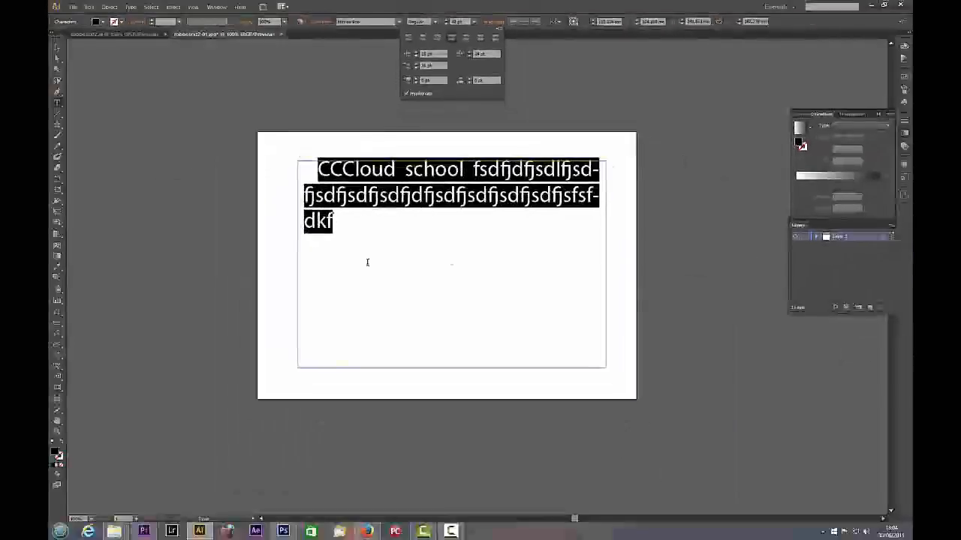
Delete the whole "CCCloud school" text frame from the artboard.
click(359, 219)
click(57, 48)
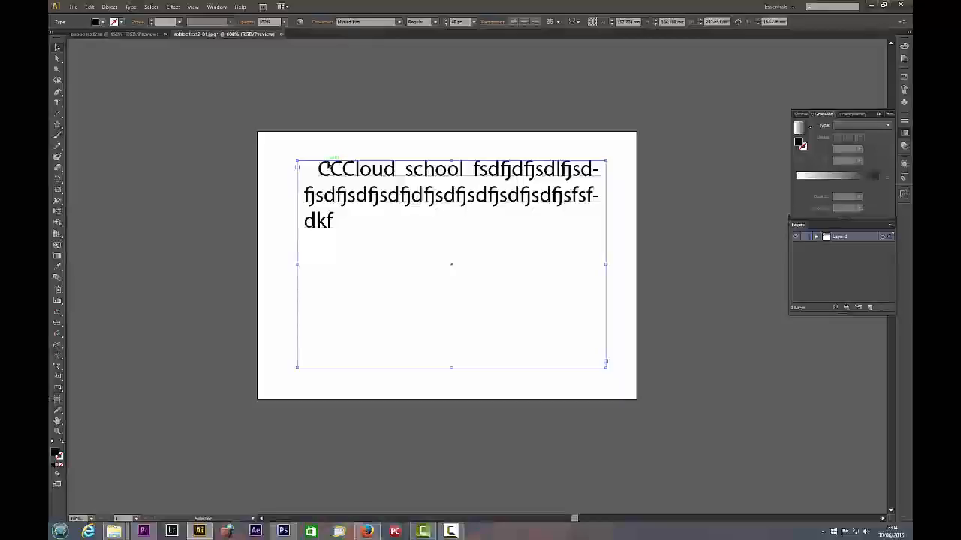
key(Delete)
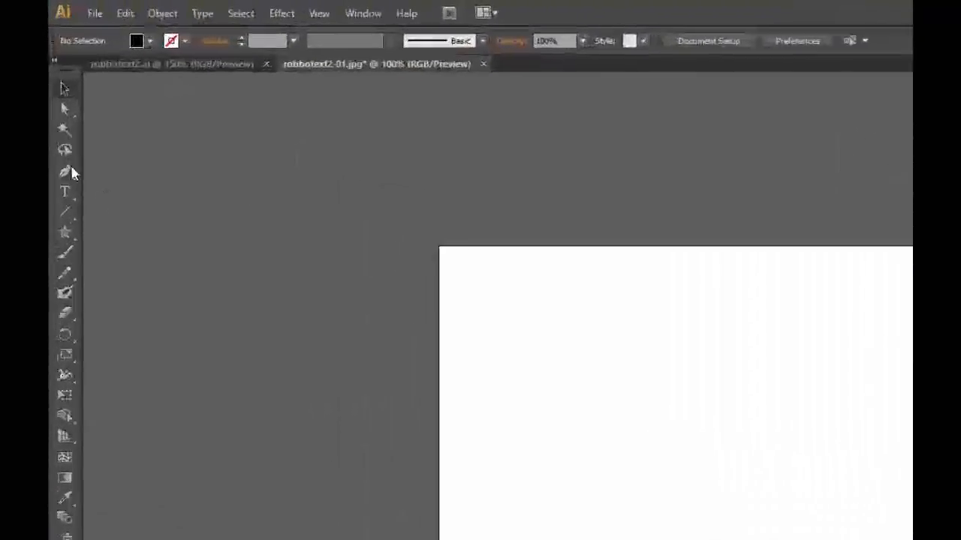
Choose the Area Type variant of the text tool and draw an ellipse about 210 mm wide and 114 mm high near the artboard's centre.
click(65, 207)
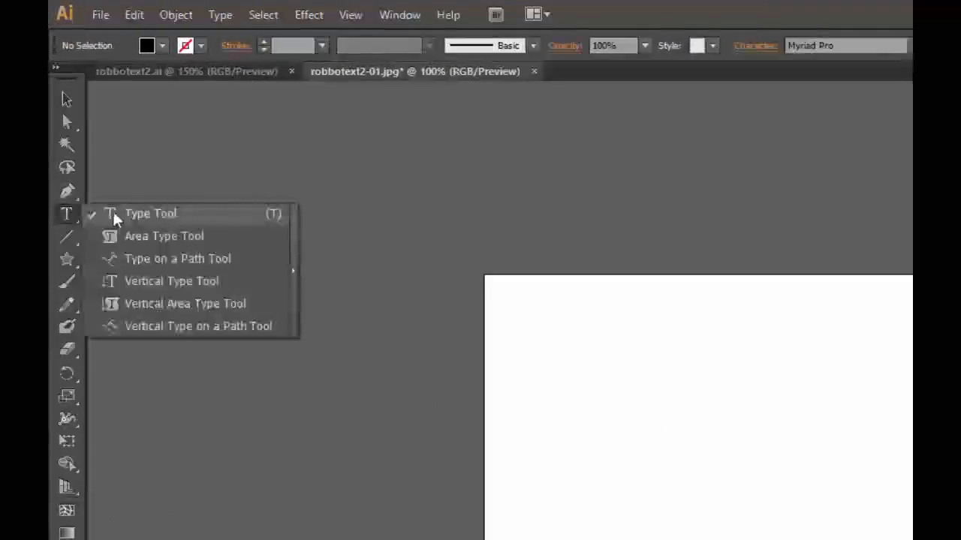
click(124, 236)
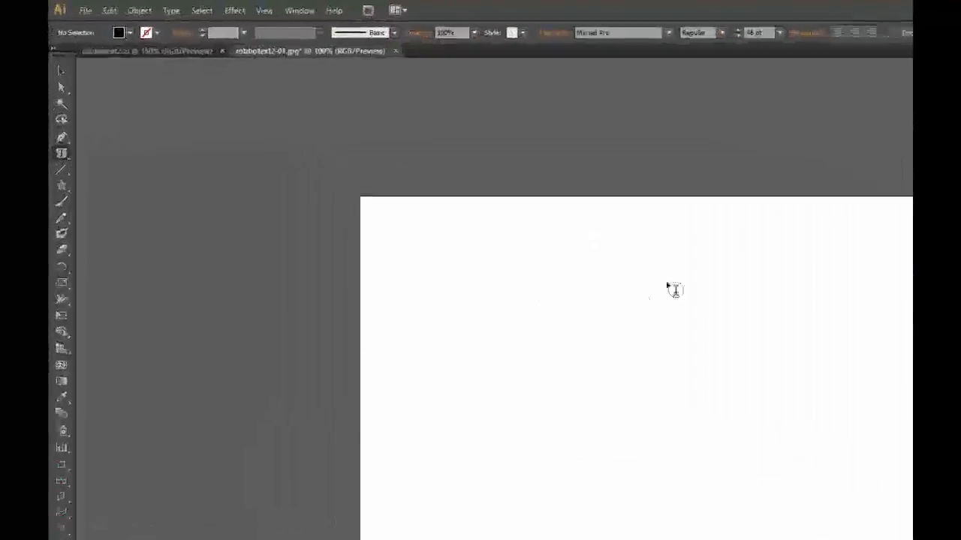
click(69, 292)
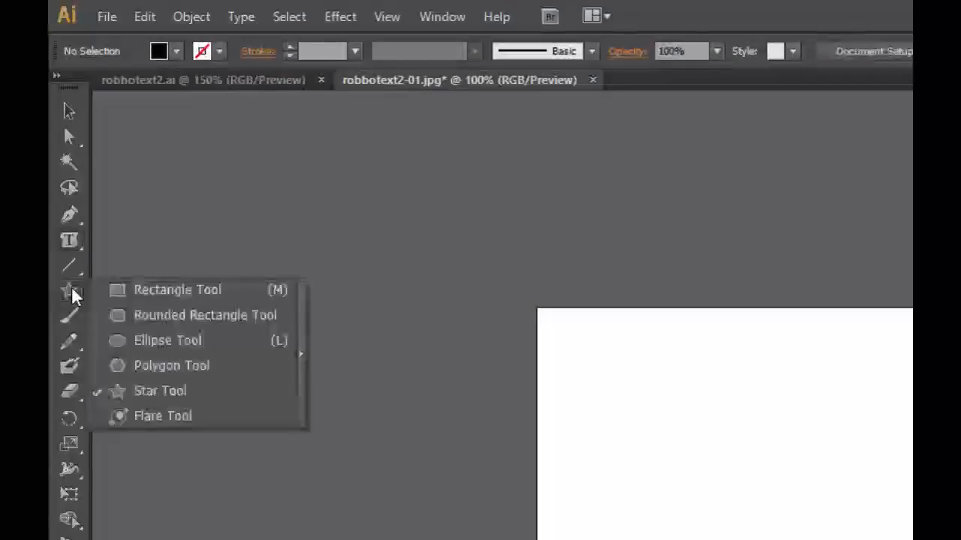
click(172, 341)
drag(701, 412, 960, 539)
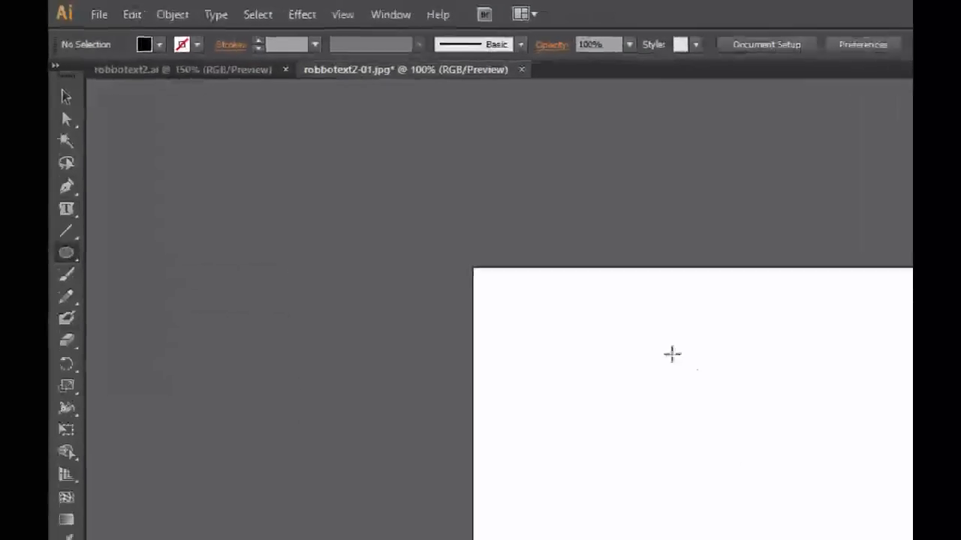
drag(770, 425, 770, 425)
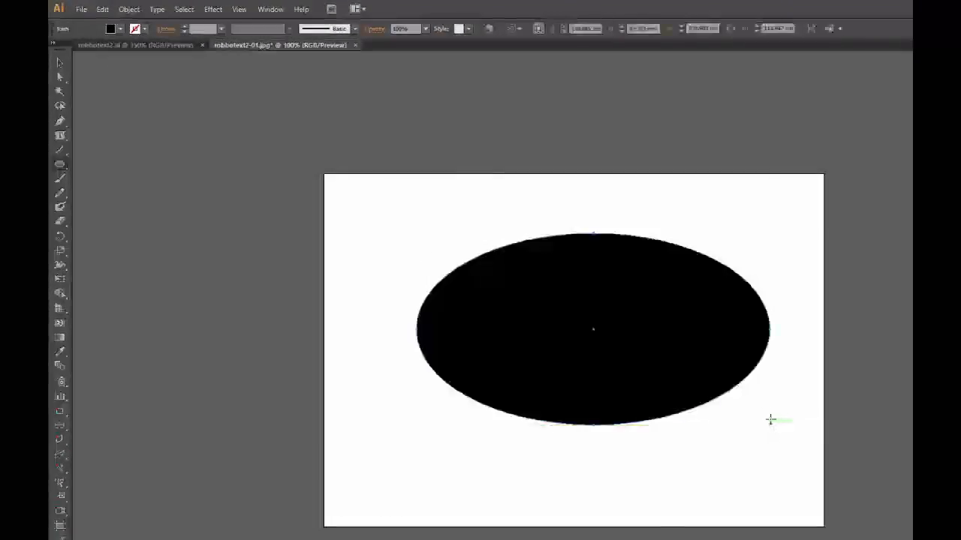
Remove the black fill from the ellipse so only its path is left.
click(120, 29)
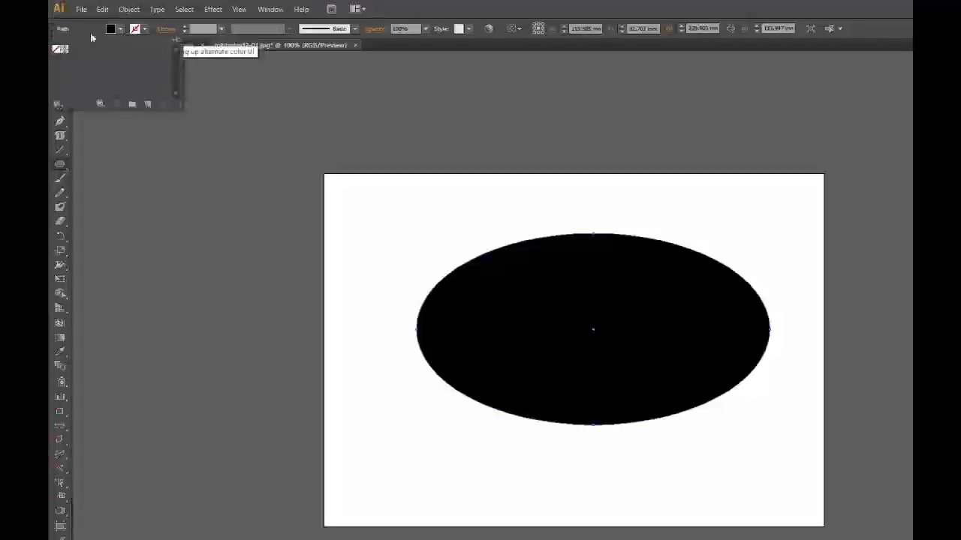
click(58, 51)
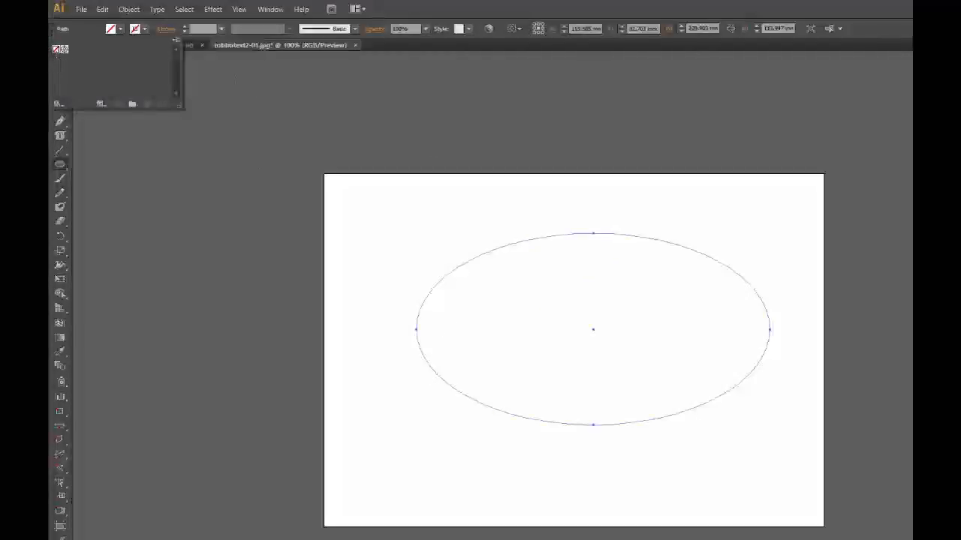
click(482, 8)
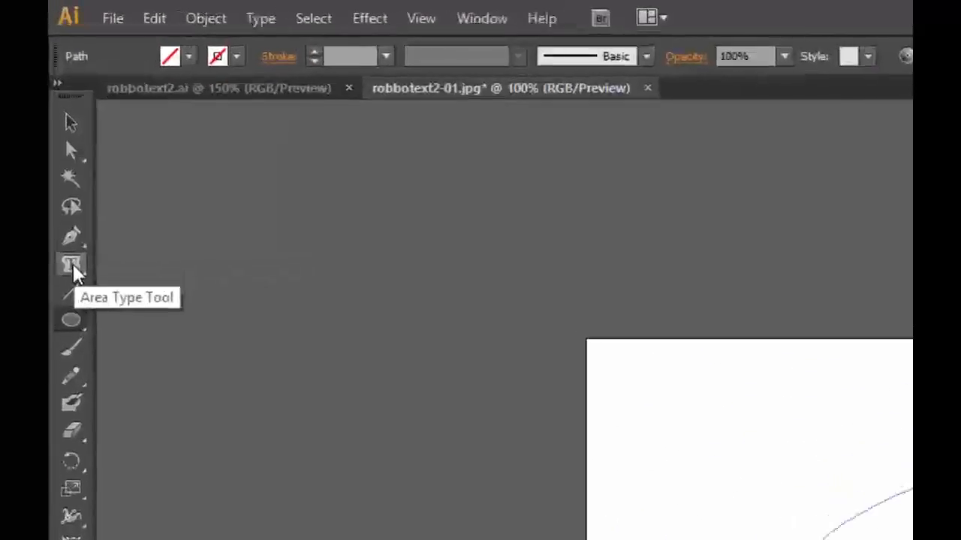
Turn the ellipse into an area type shape and fill it with random filler letters beginning "dvhsdfhdfhsdkjfhlk".
click(73, 269)
click(440, 181)
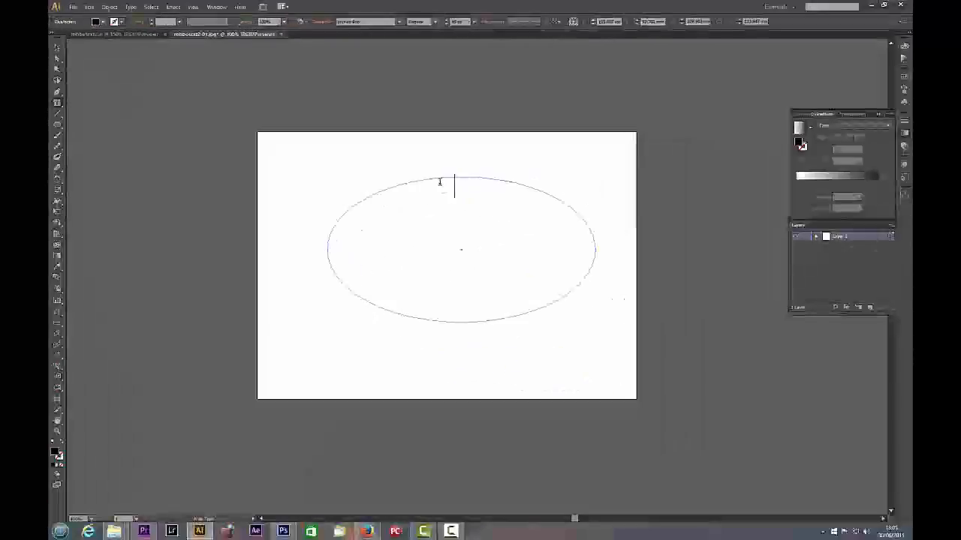
text(dvhsd)
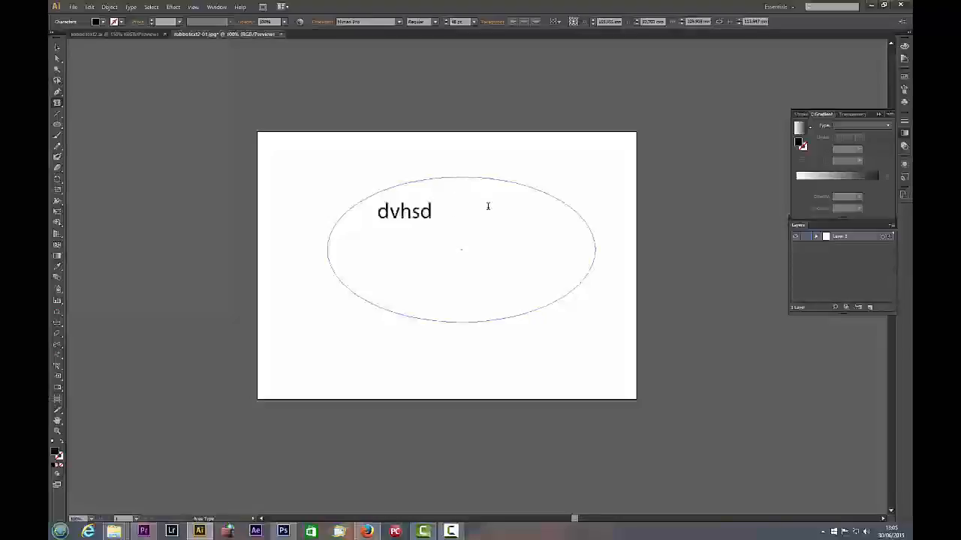
text(fhdfhsdkjfhlkdjfhskdjfhskjdfhskdfhlskd)
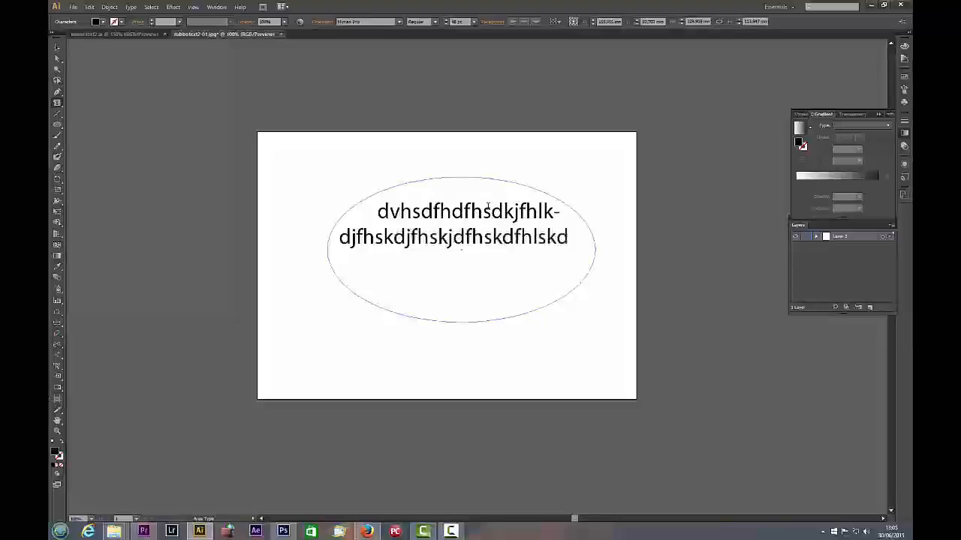
text(hlsdjfhsdkfsdkfhsdkjfhskdfhsdkjfhskfjkdh)
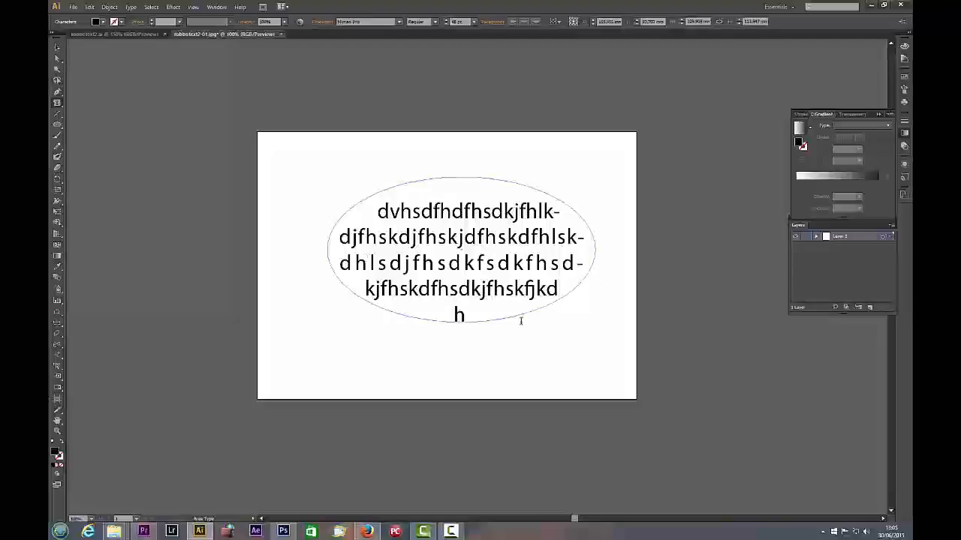
Try centre, left and right alignment on all the text in the ellipse, and justify all its lines.
drag(468, 316, 364, 186)
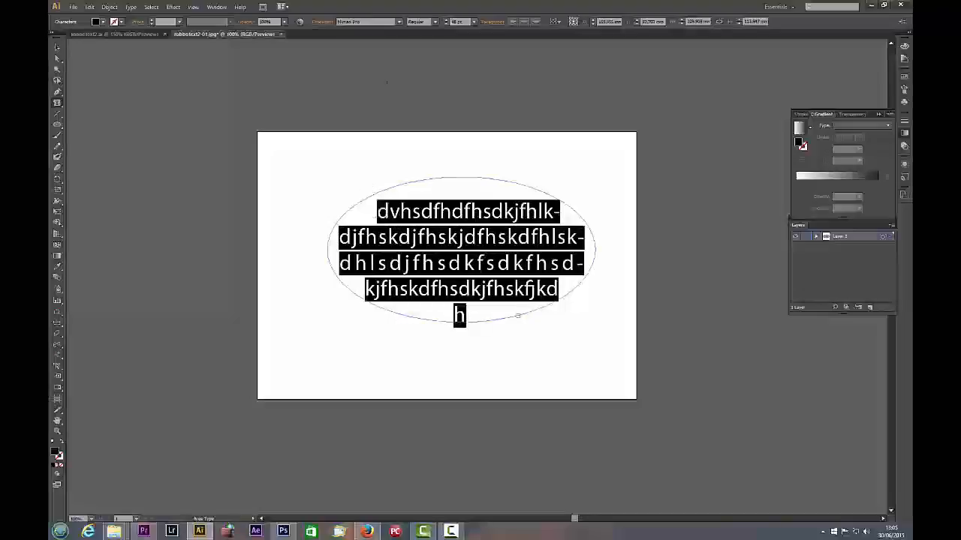
click(523, 23)
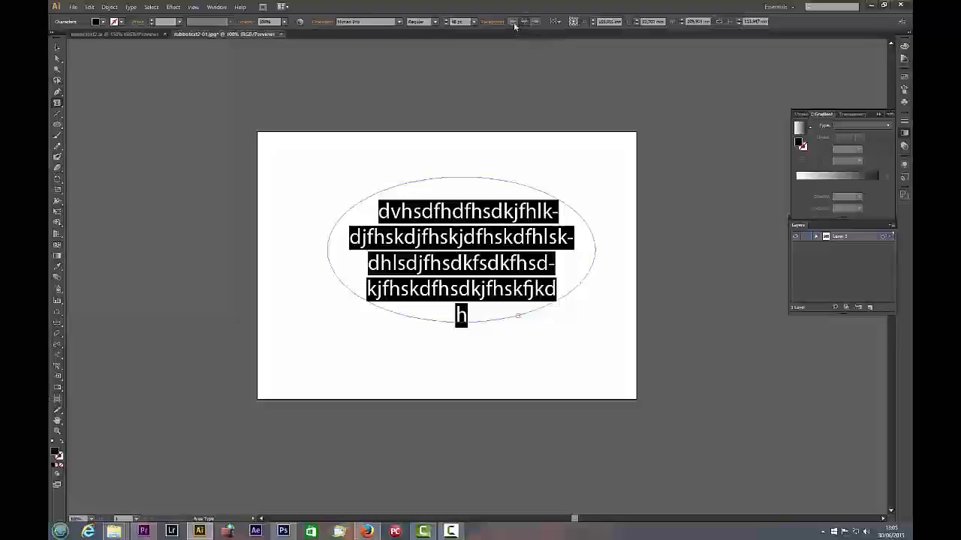
click(513, 22)
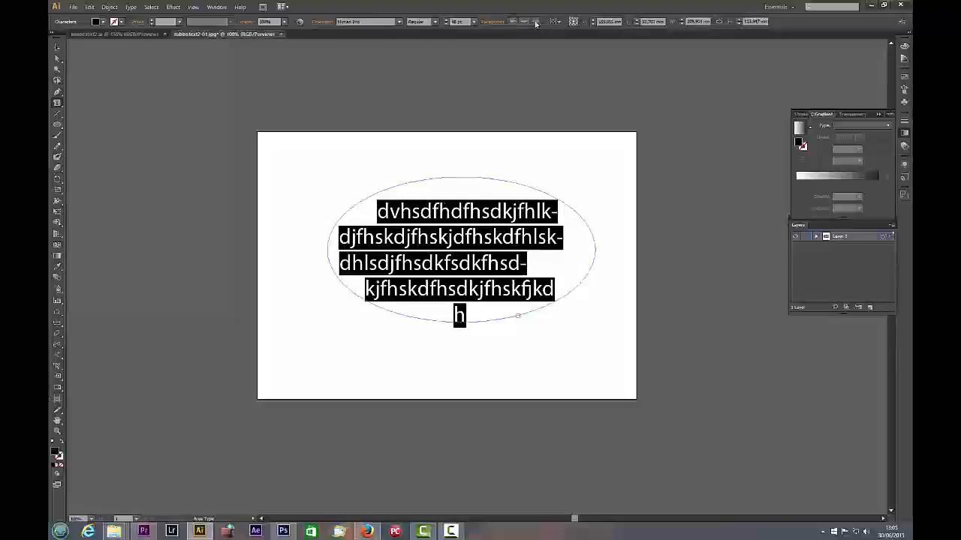
click(535, 23)
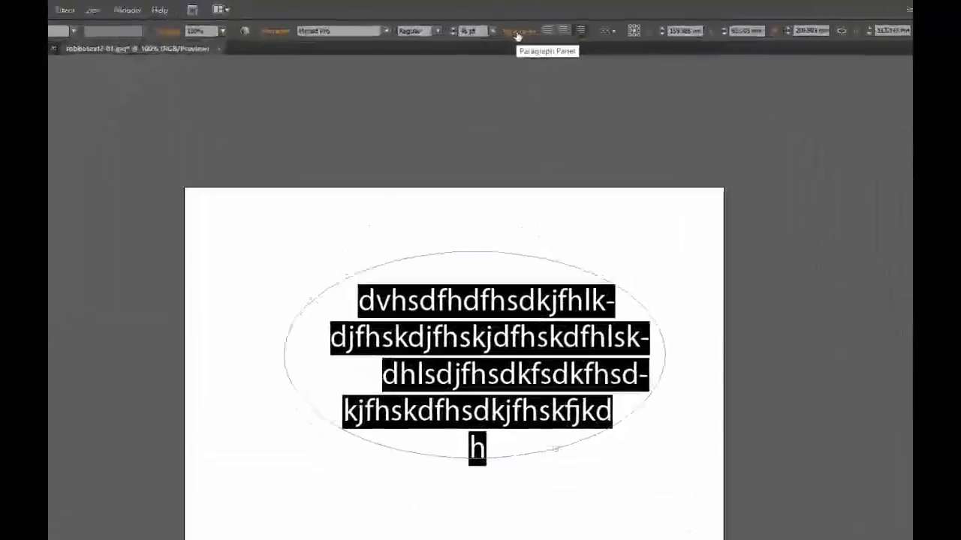
click(487, 23)
click(540, 64)
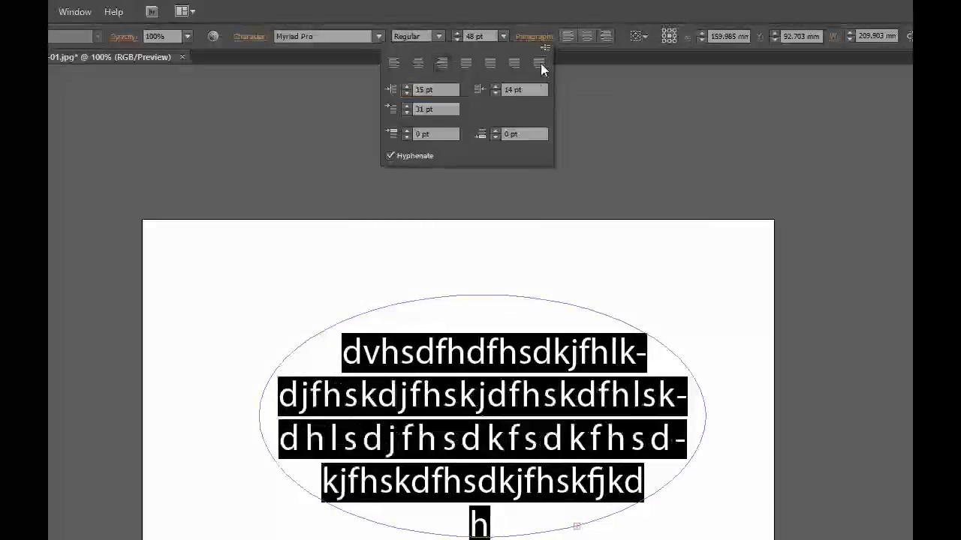
Justify the ellipse text with its last line centred, and delete the whole area type ellipse from the artboard.
click(489, 63)
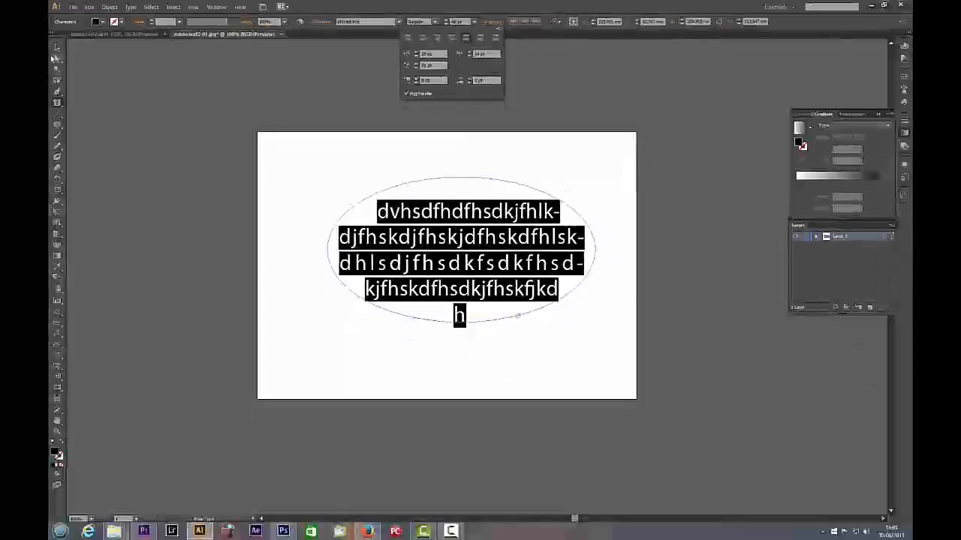
click(55, 50)
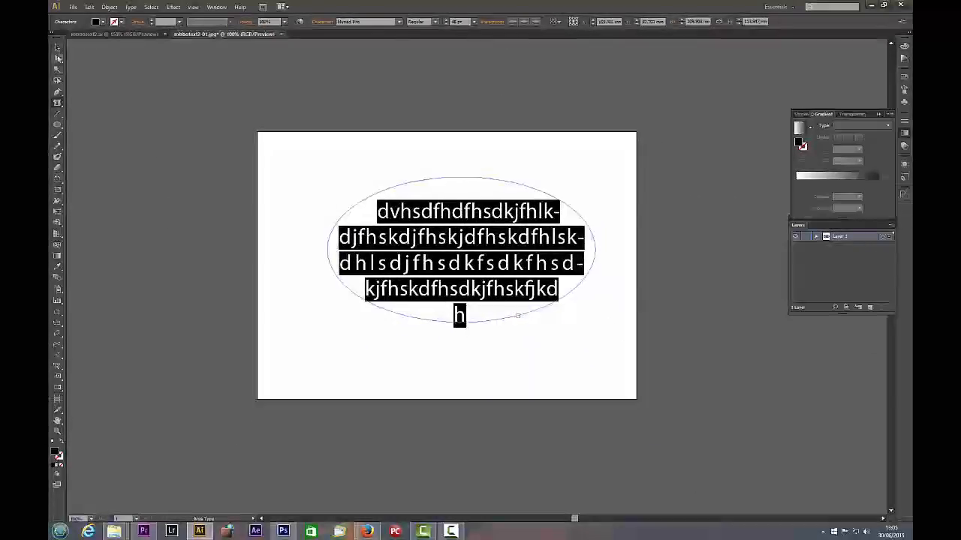
click(57, 48)
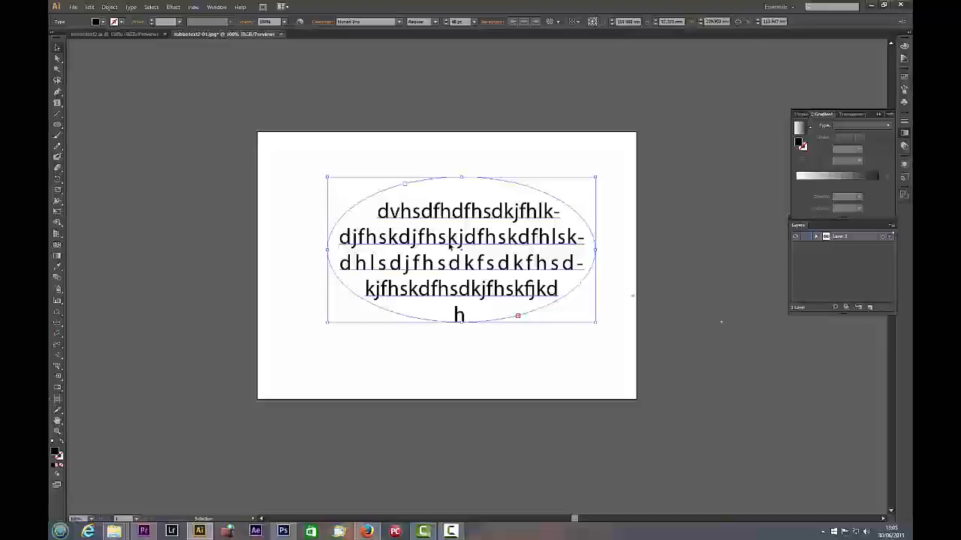
key(Delete)
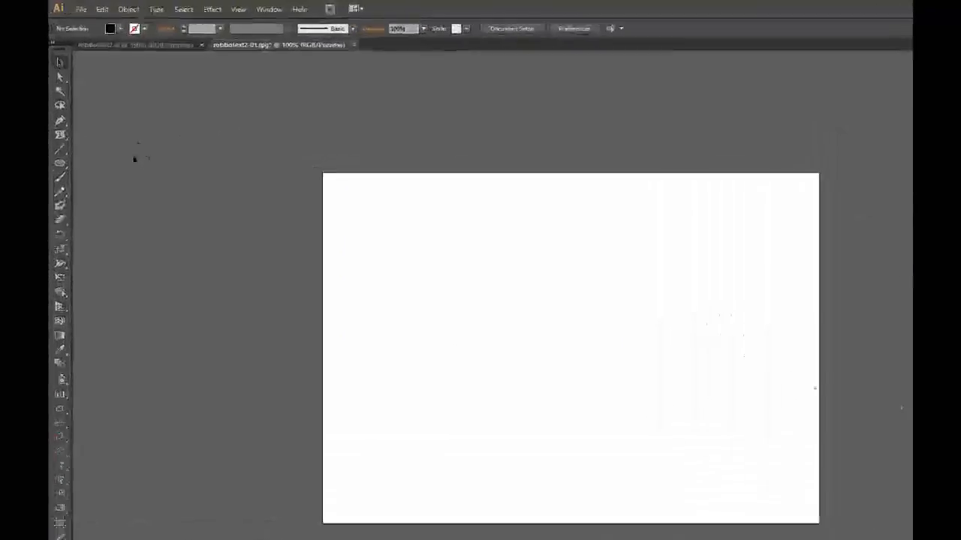
Choose the Type on a Path variant of the text tool, and draw an open wavy Pen path about 243 mm wide and 58 mm high.
drag(64, 177, 143, 207)
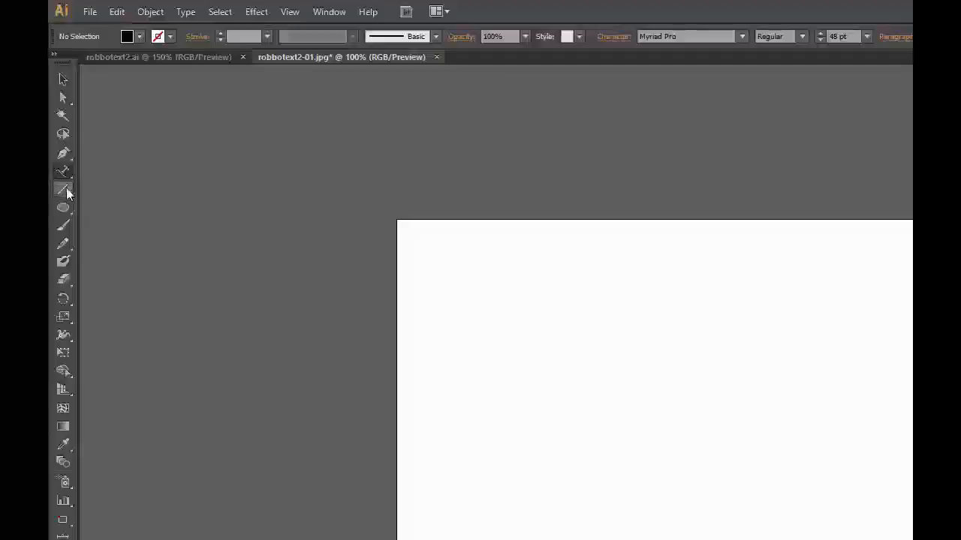
click(64, 153)
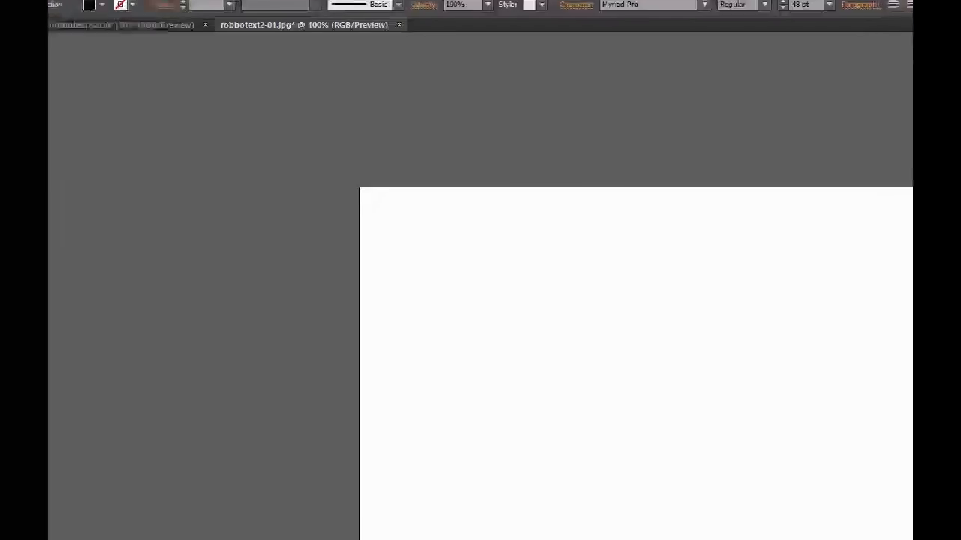
click(277, 245)
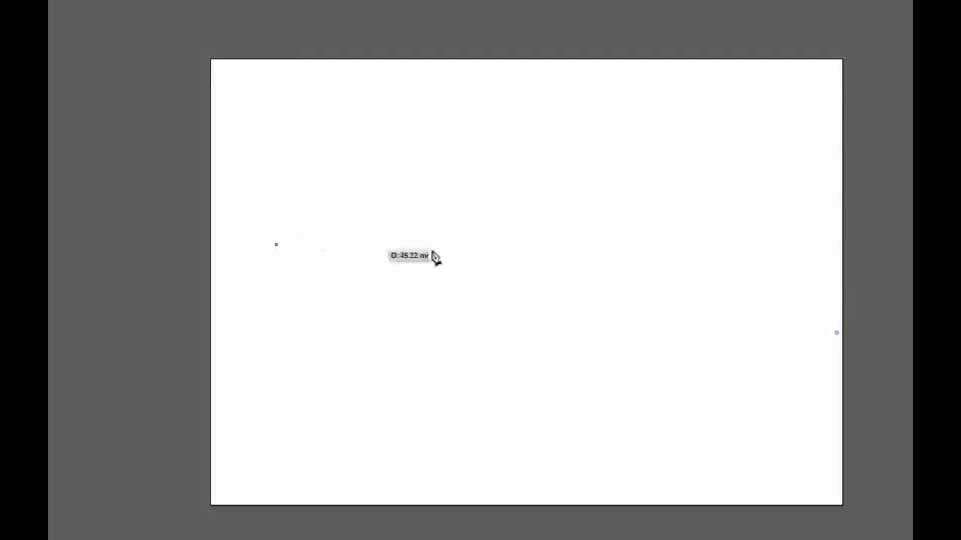
drag(500, 244, 528, 167)
drag(588, 192, 641, 217)
drag(694, 301, 784, 317)
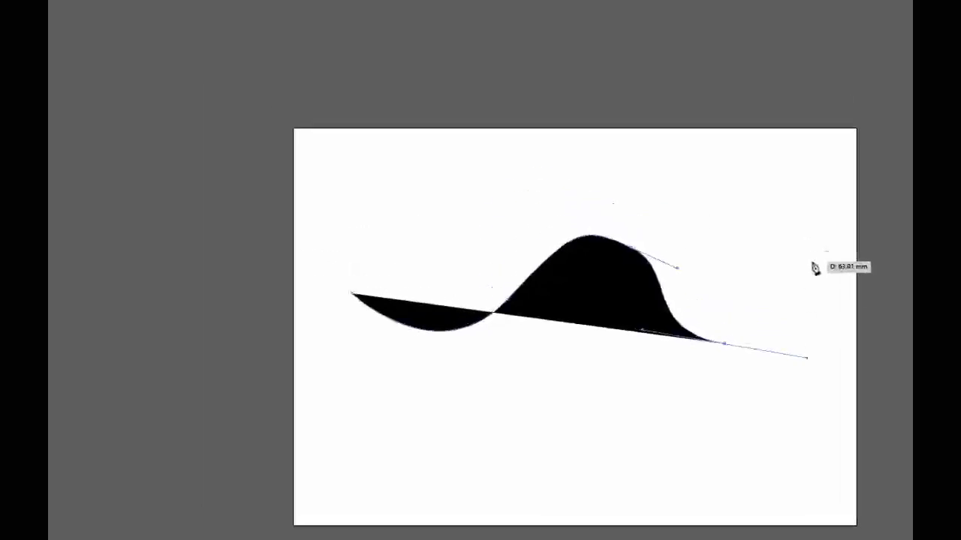
click(793, 208)
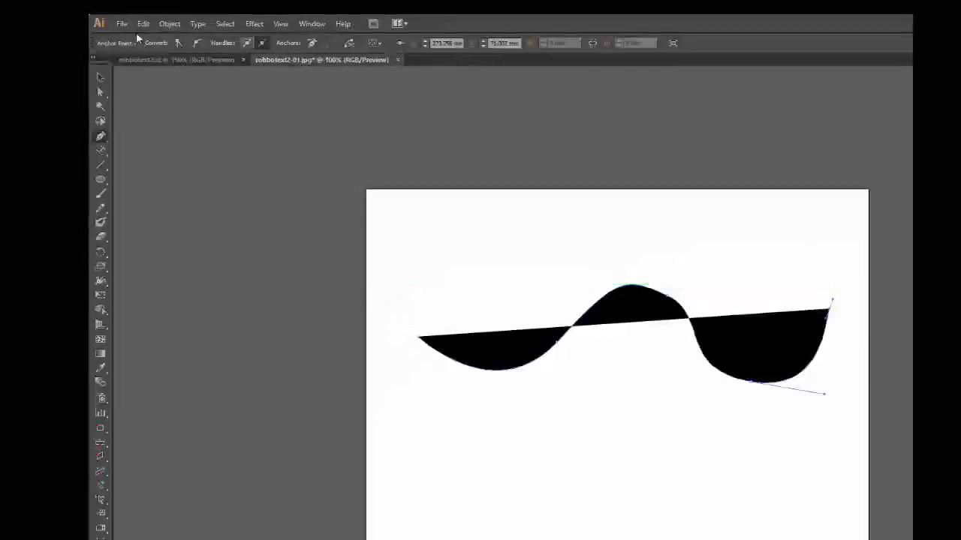
Select the wavy path and set its fill to none so only the curve is left.
click(100, 78)
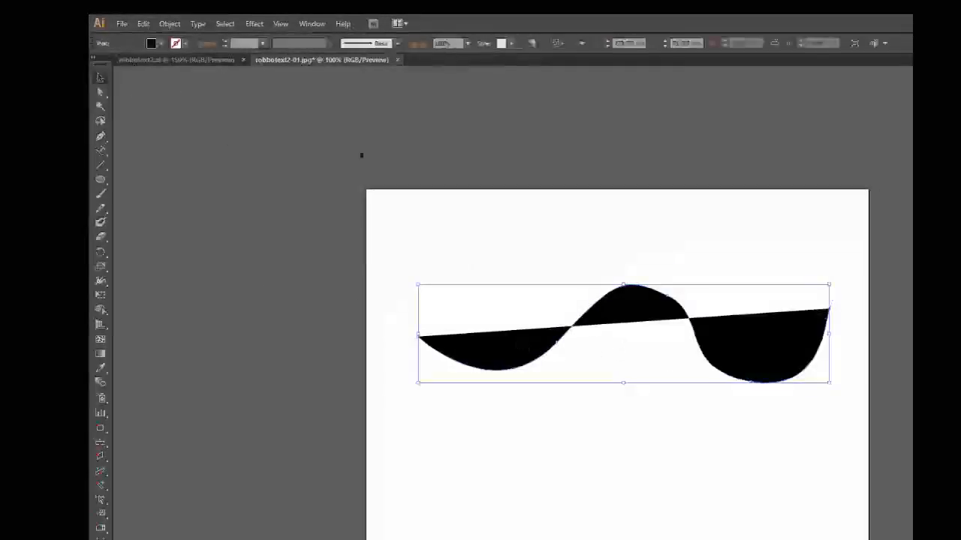
click(162, 44)
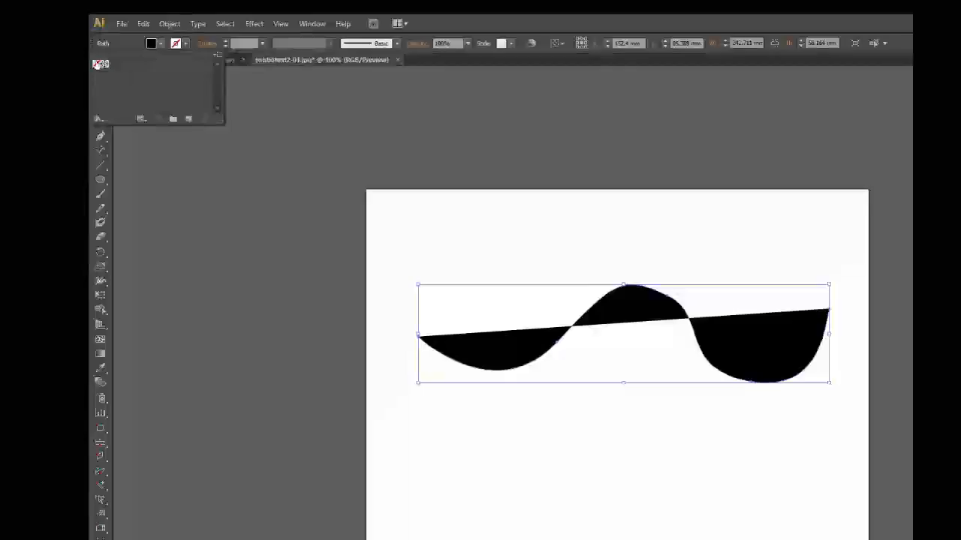
click(100, 63)
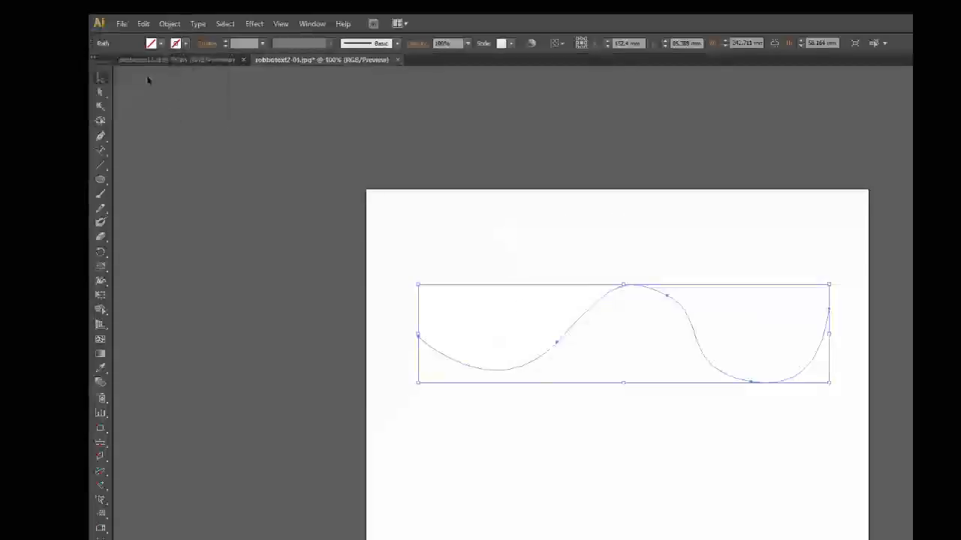
Place the text "CCCLOUDSCHOOL" along the wavy curve with the Type on a Path tool.
click(105, 150)
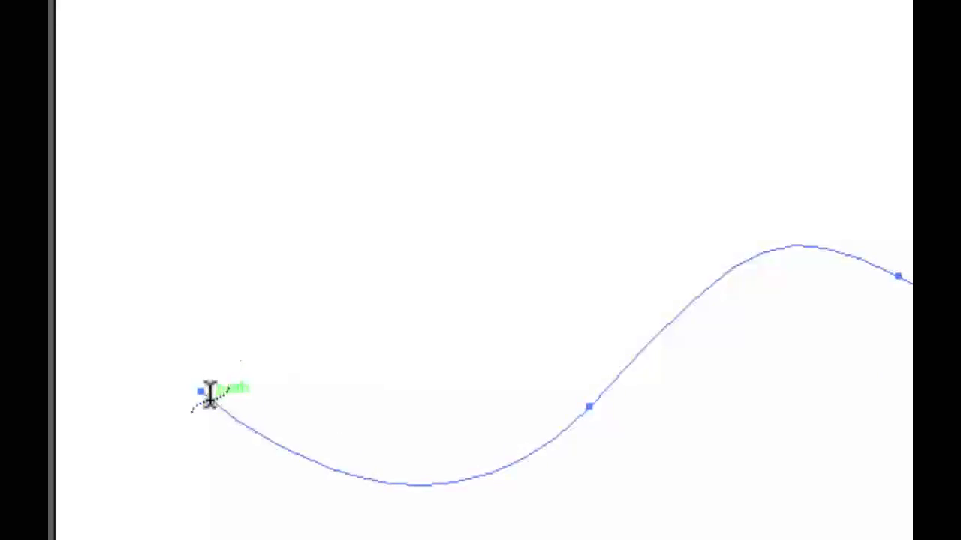
click(204, 390)
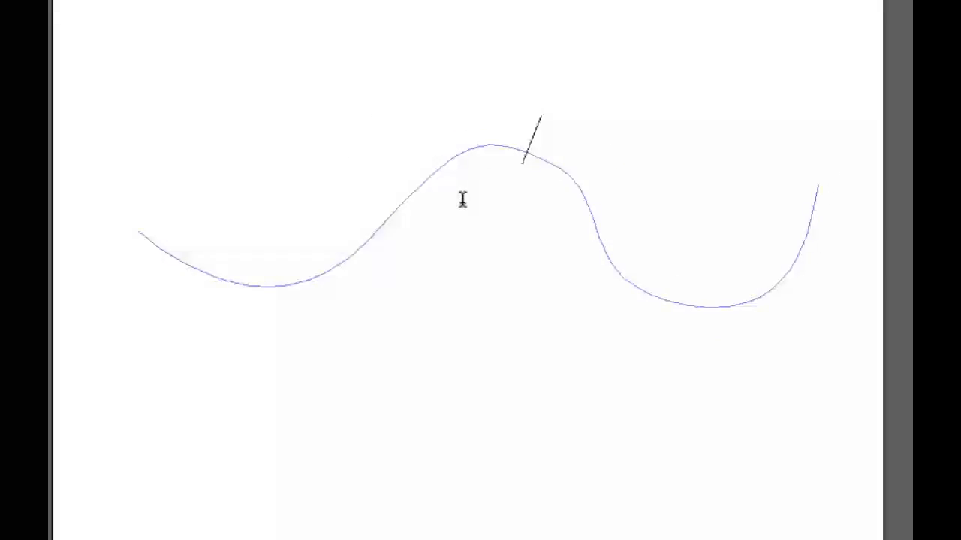
text(CCC)
text(LOUDS)
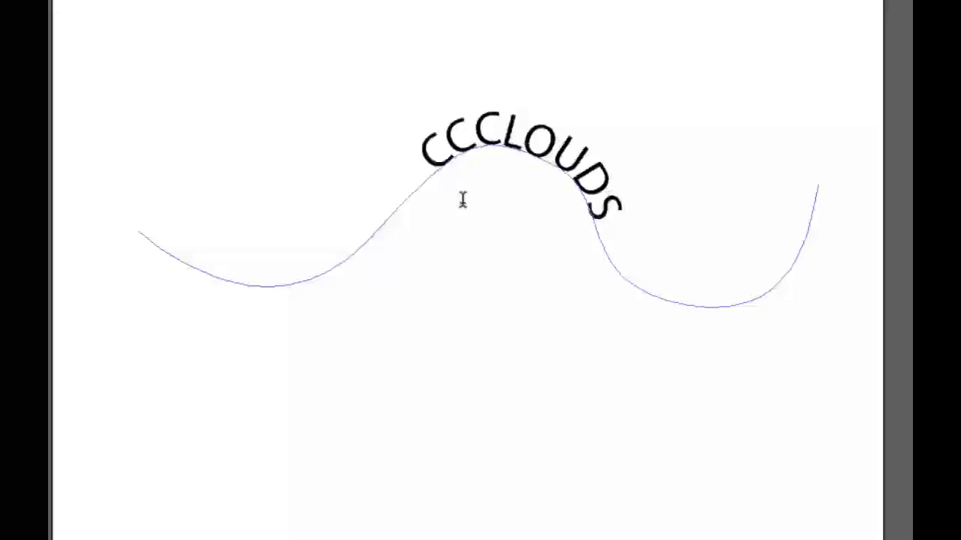
text(CH)
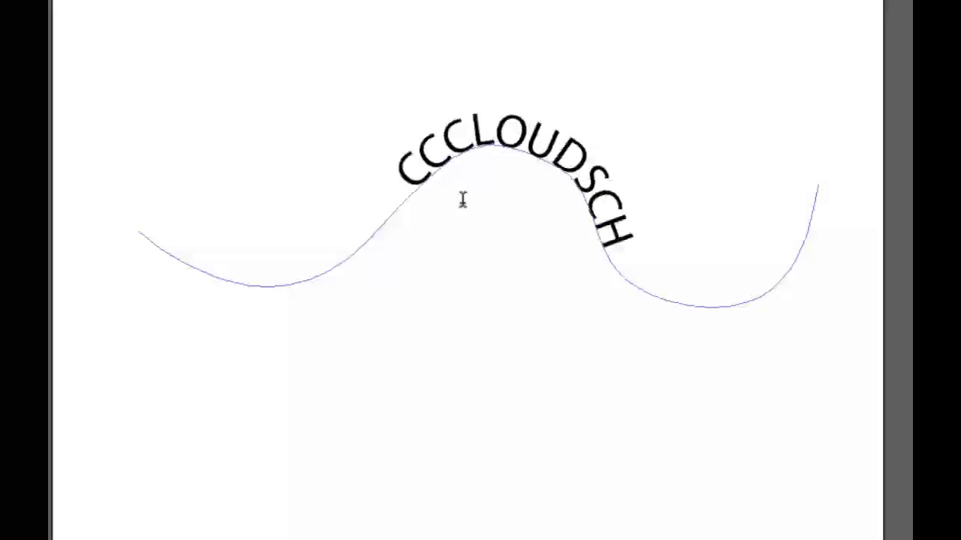
text(OOL)
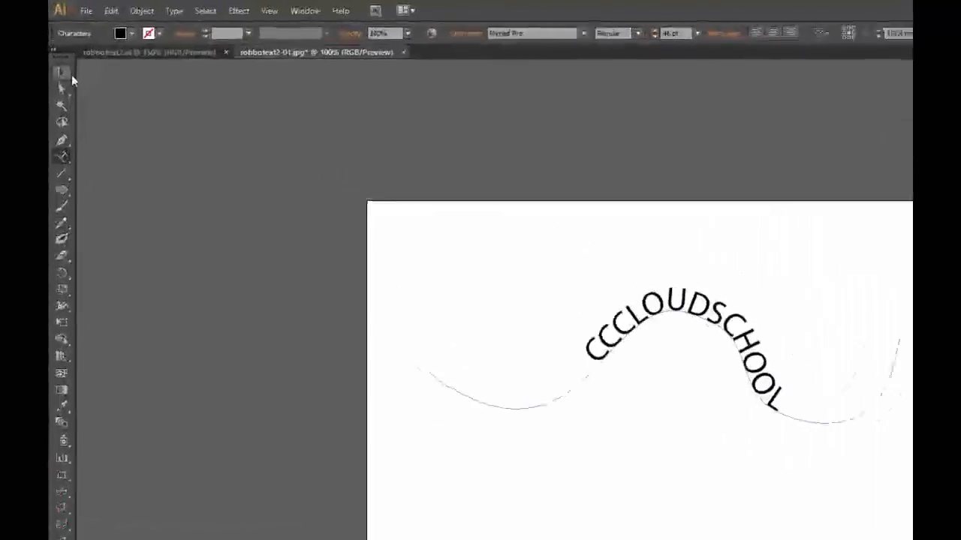
Reposition the text along the wavy path by adjusting its centre, end and start brackets.
click(65, 88)
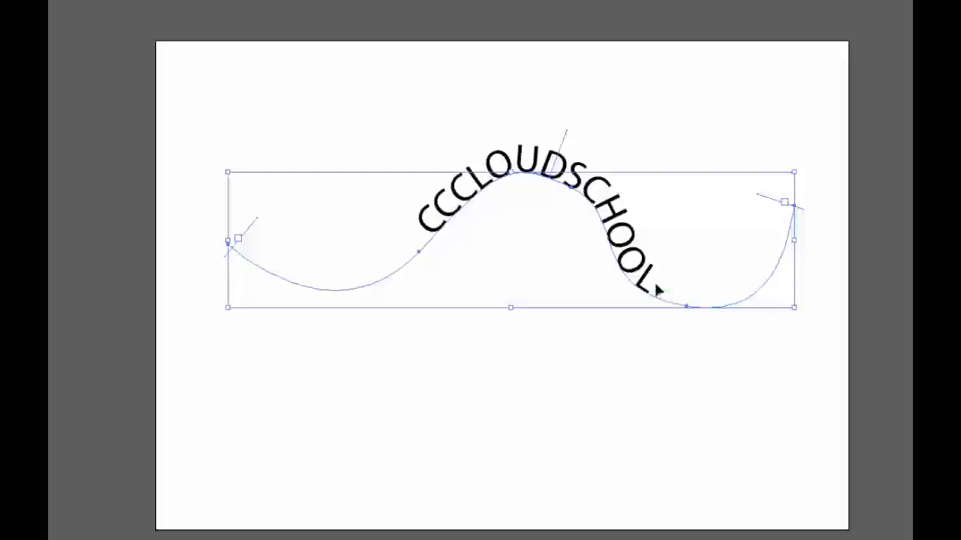
drag(566, 143, 537, 142)
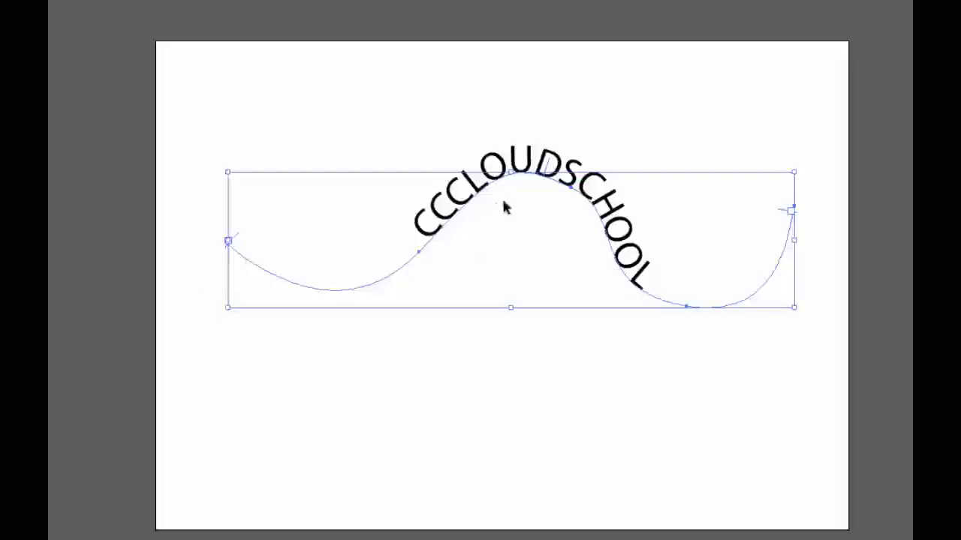
drag(549, 166, 533, 164)
drag(779, 210, 740, 256)
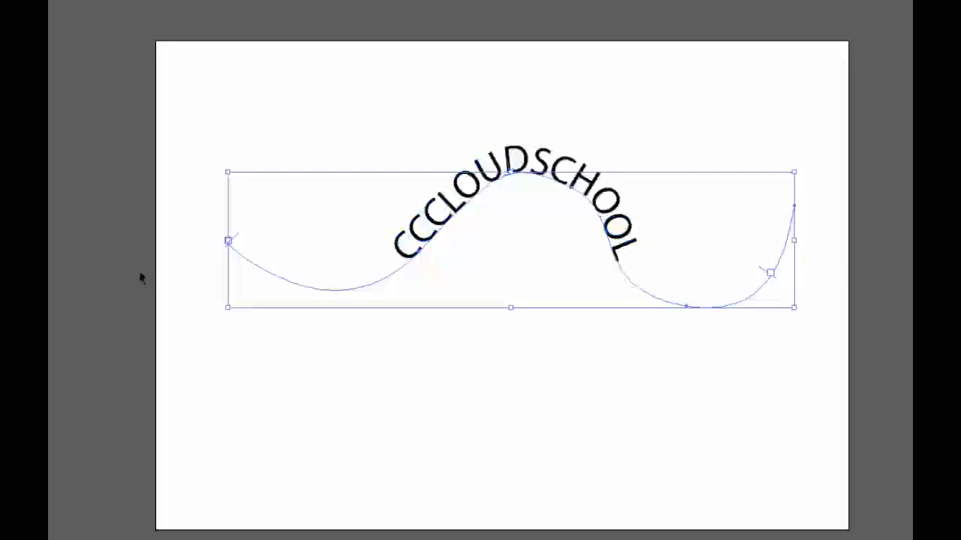
drag(235, 240, 304, 241)
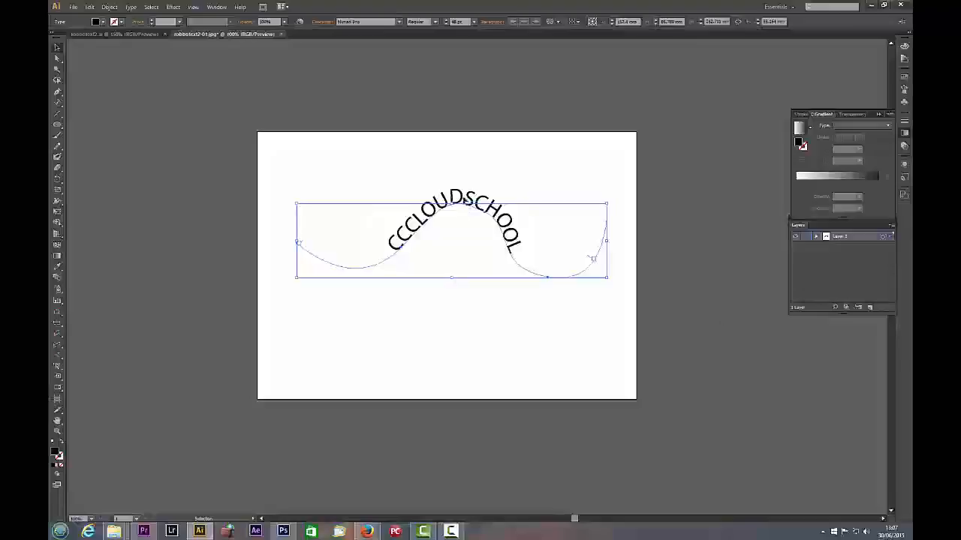
Delete the wavy path text and draw an ellipse about 170 mm wide and 77 mm high on the artboard.
key(Delete)
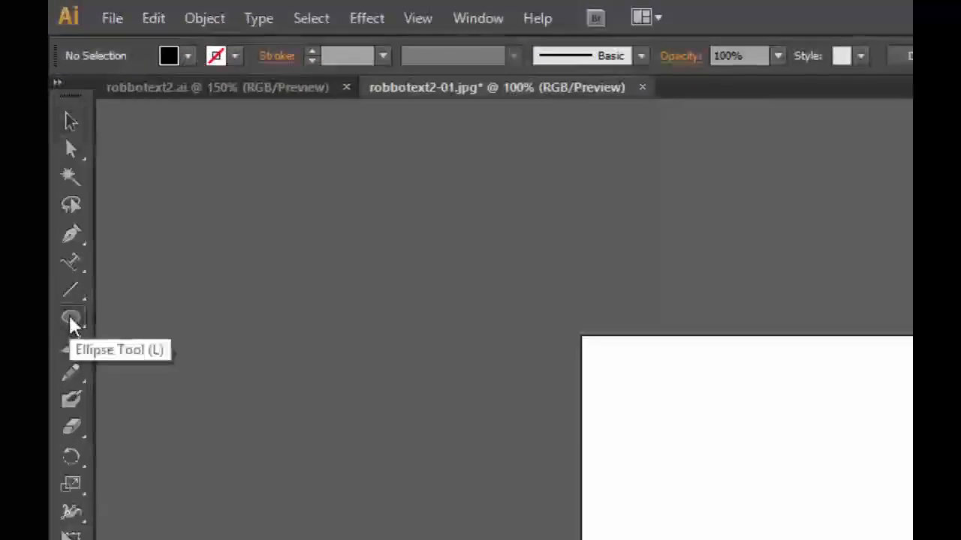
click(72, 321)
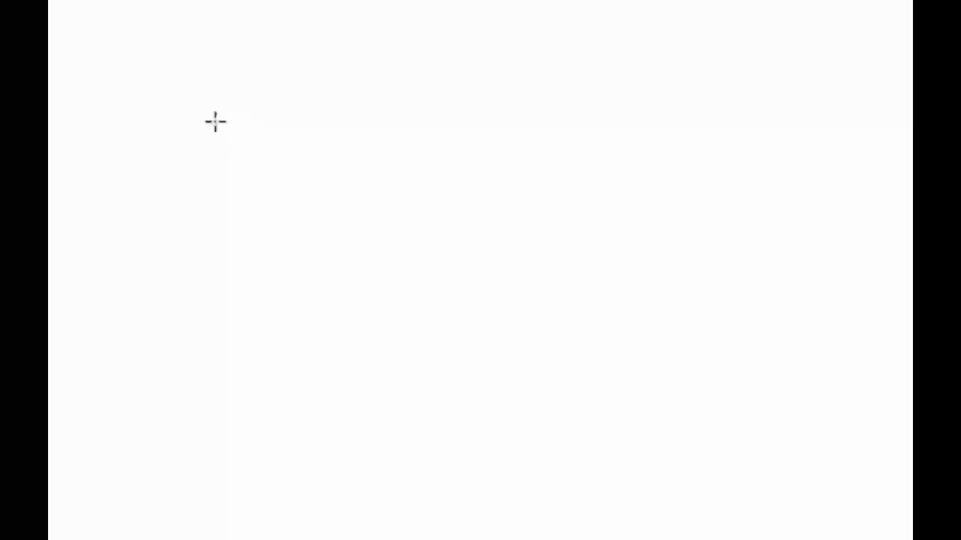
drag(216, 124, 764, 368)
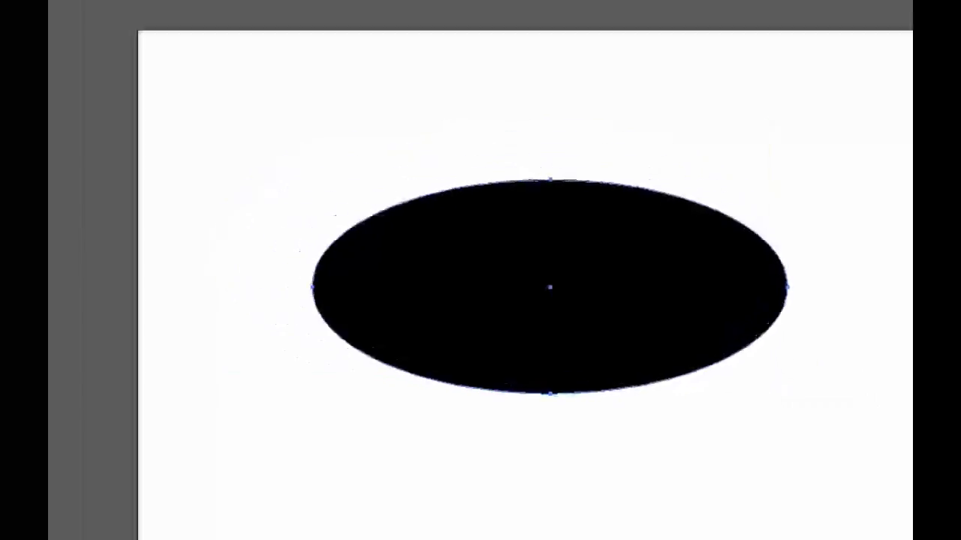
Set the new ellipse's fill to none so only its outline path is left.
click(10, 114)
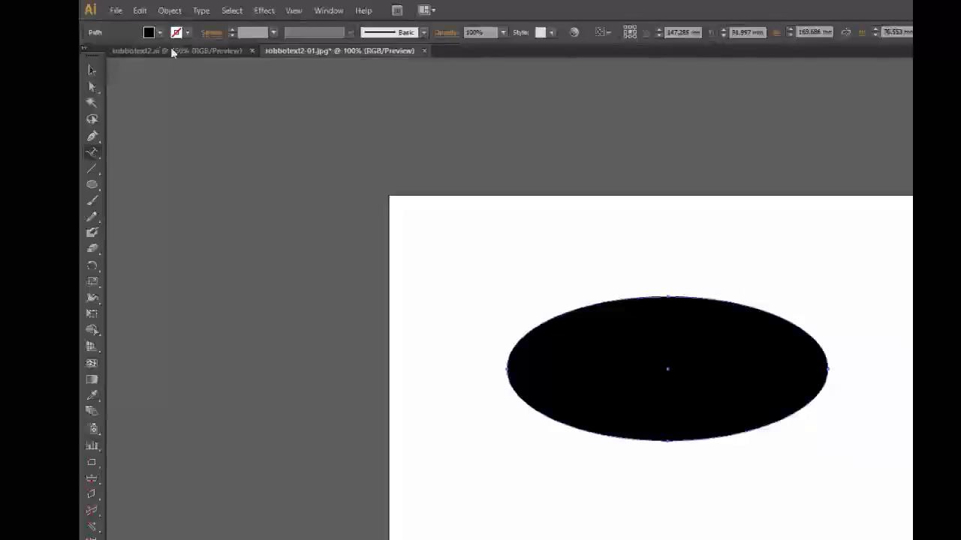
click(159, 34)
click(88, 57)
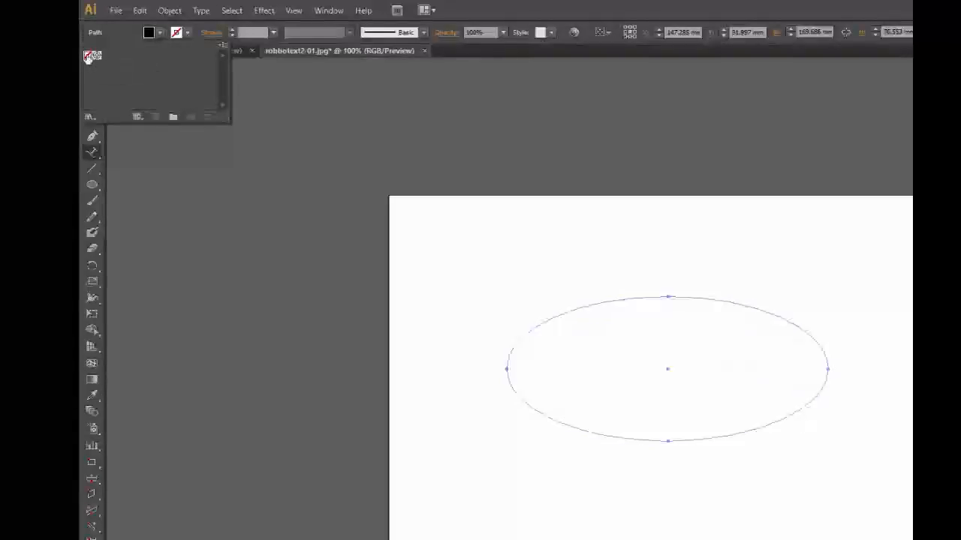
Place the text "CCCLOUDSCHOOL" along the ellipse's outline with the Type on a Path tool, starting from its top anchor point.
click(91, 155)
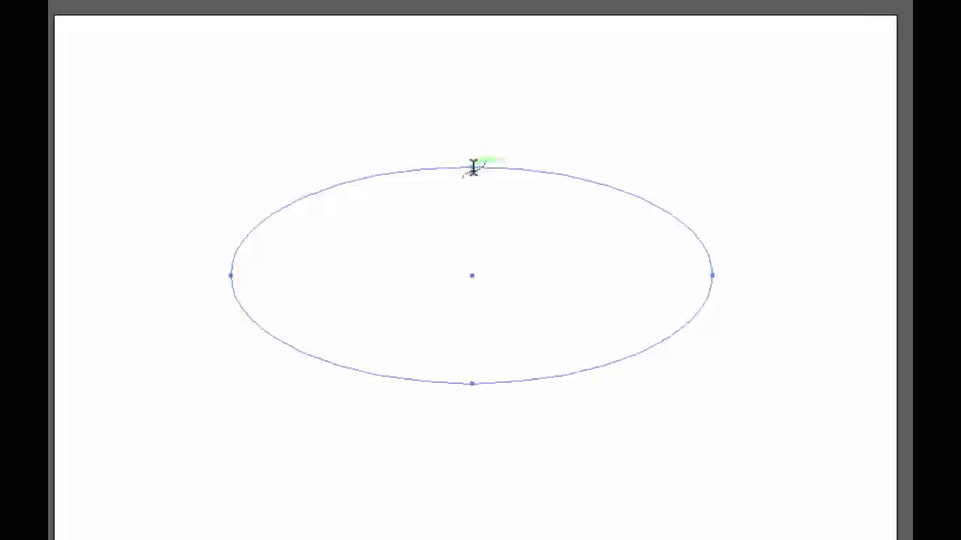
click(472, 167)
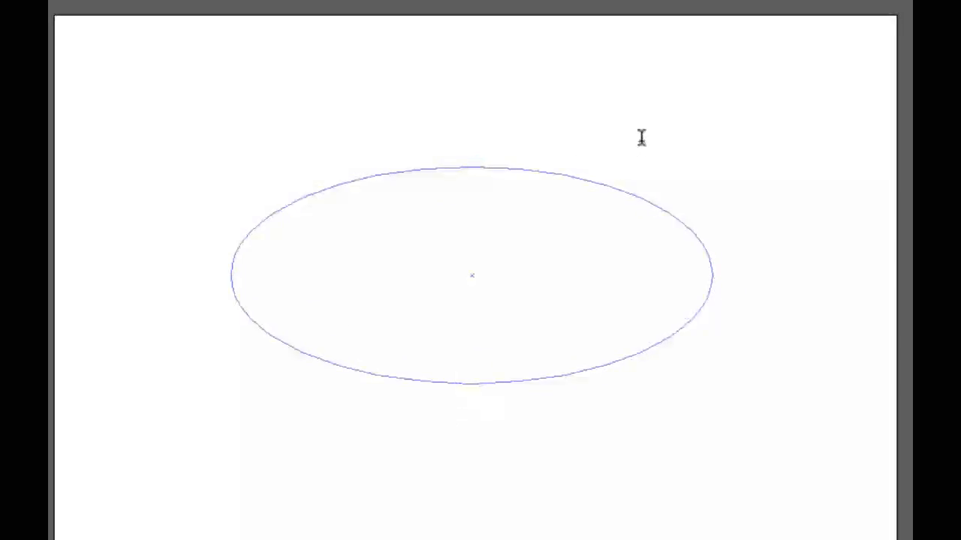
text(cc)
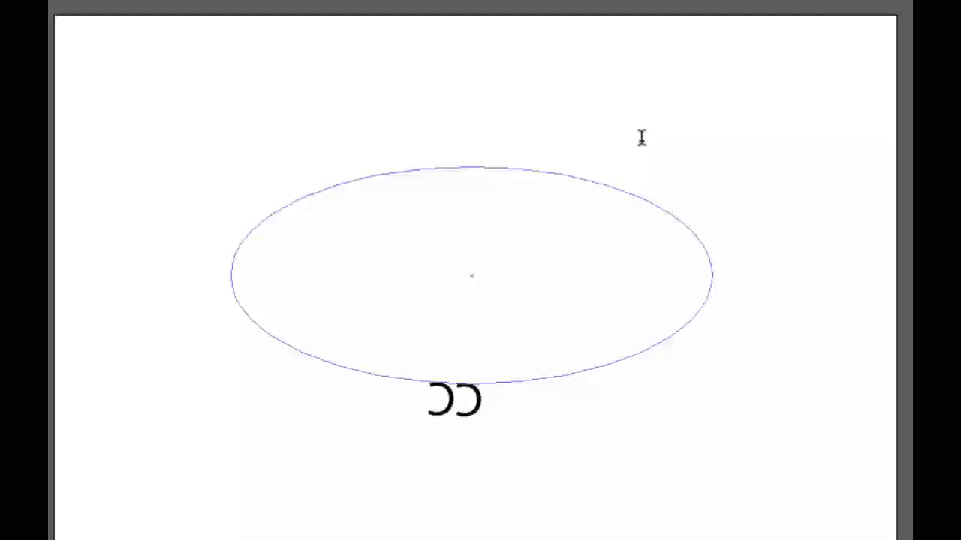
text(cc)
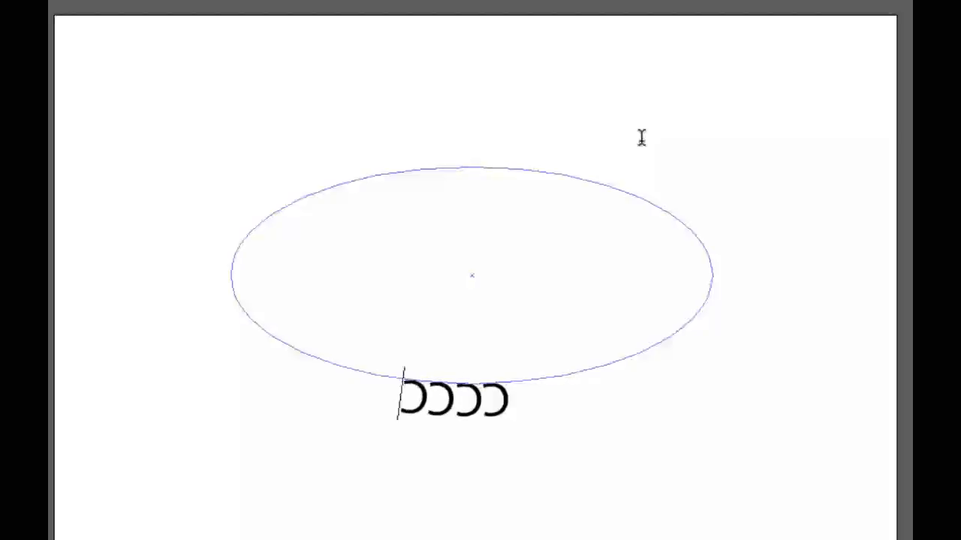
key(BackSpace)
text(loudsc)
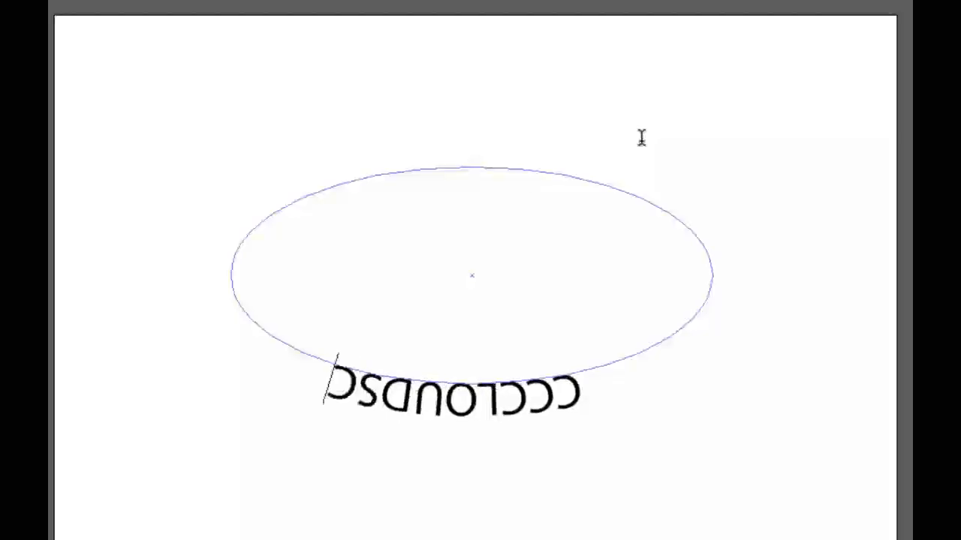
text(hoo)
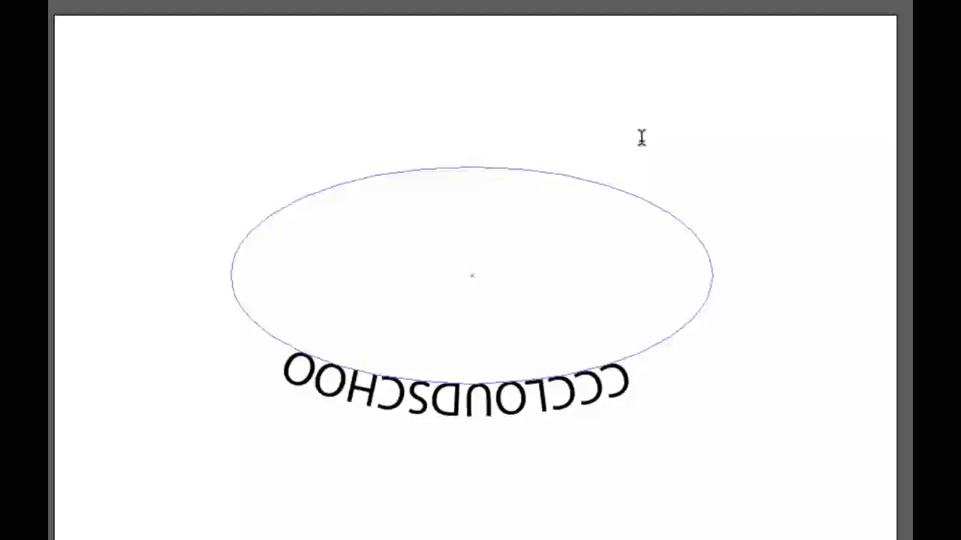
text(l)
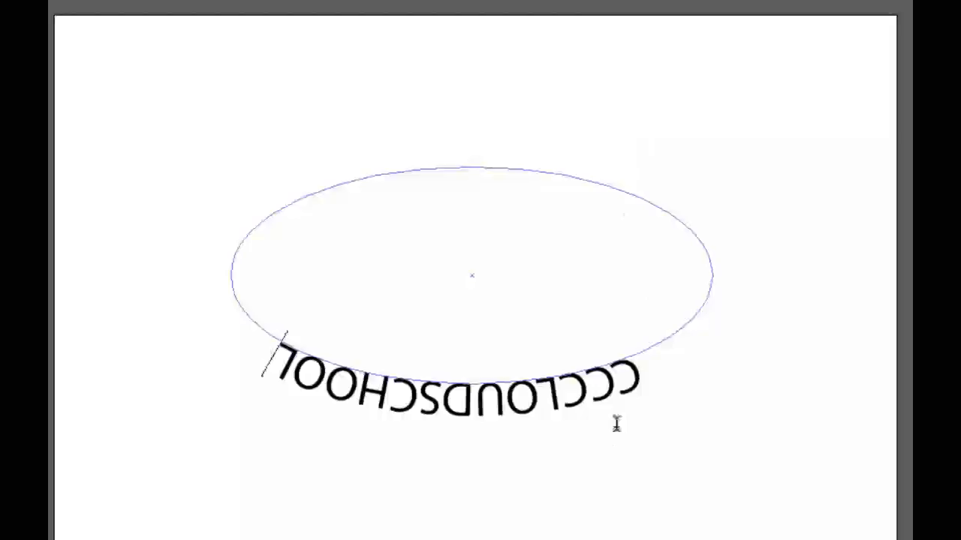
Move the ellipse text onto the upper arc by repositioning its start and end brackets and nudging its centre bracket.
click(72, 90)
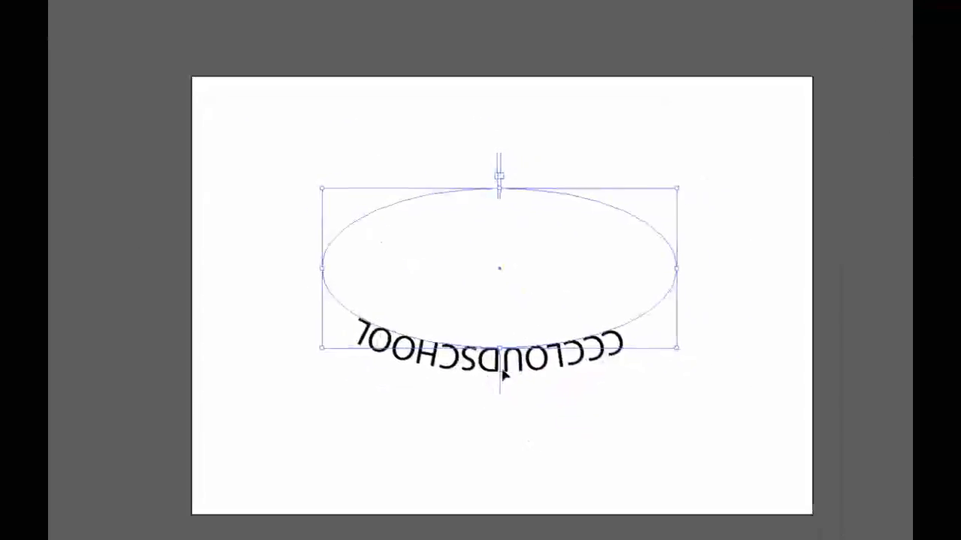
scroll(501, 376, up, 5)
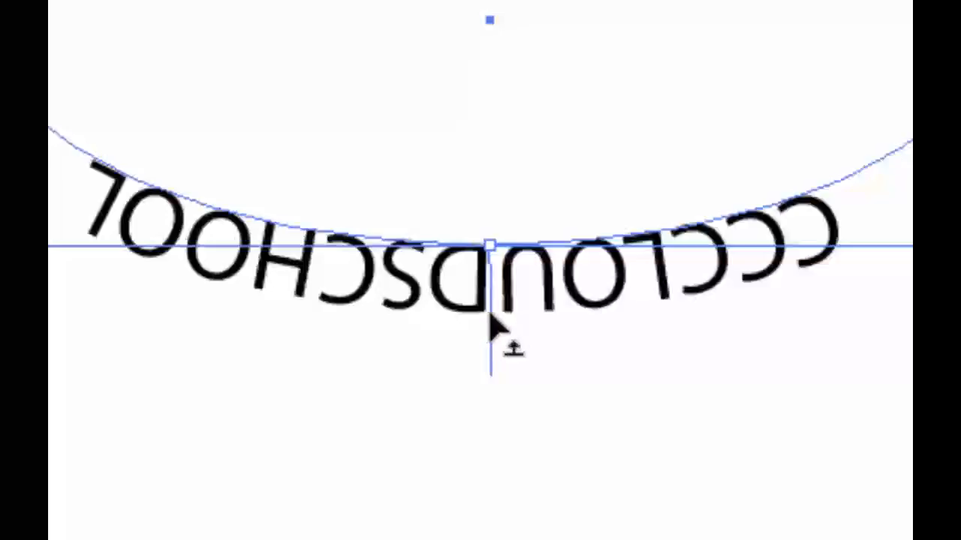
drag(489, 314, 491, 274)
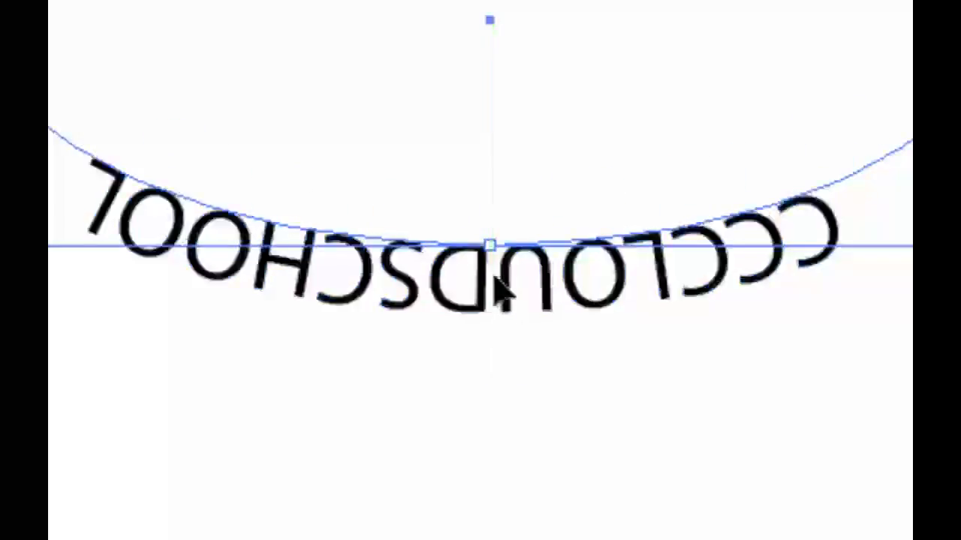
scroll(472, 317, down, 3)
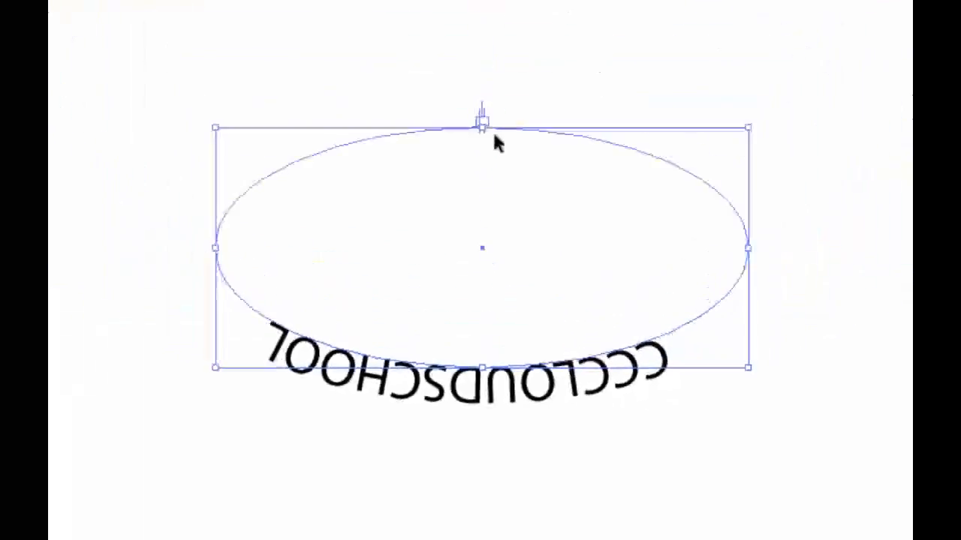
drag(482, 119, 259, 248)
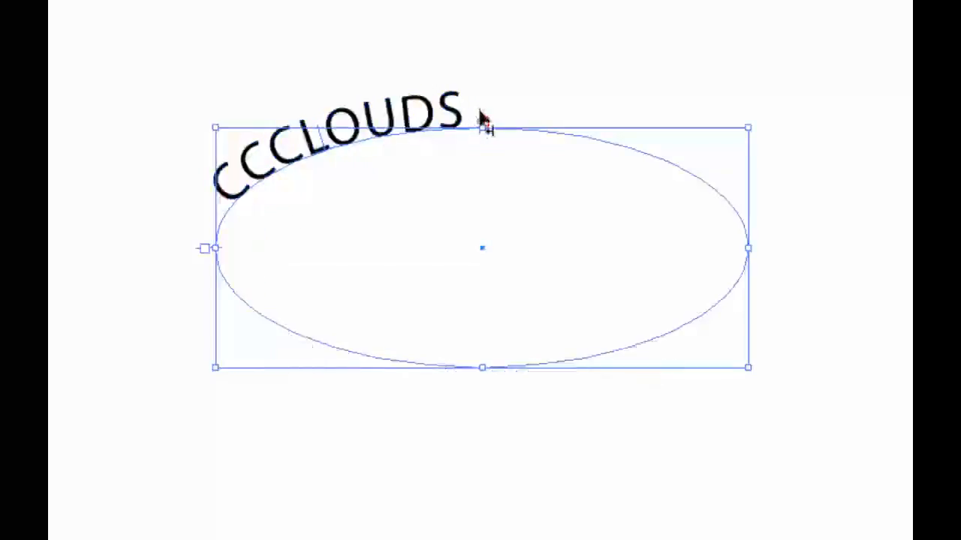
drag(483, 118, 722, 217)
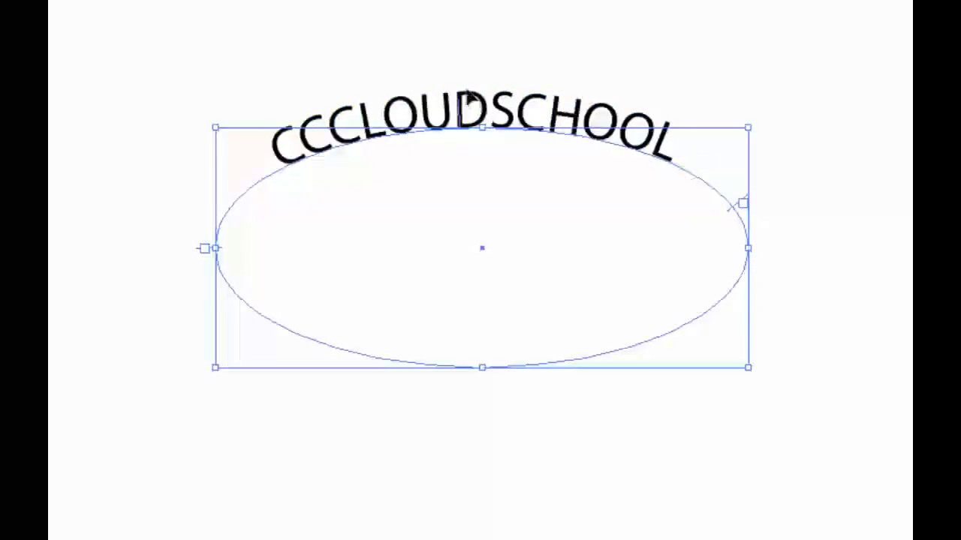
mouse_move(463, 112)
mouse_down()
mouse_move(461, 183)
mouse_move(461, 111)
mouse_up()
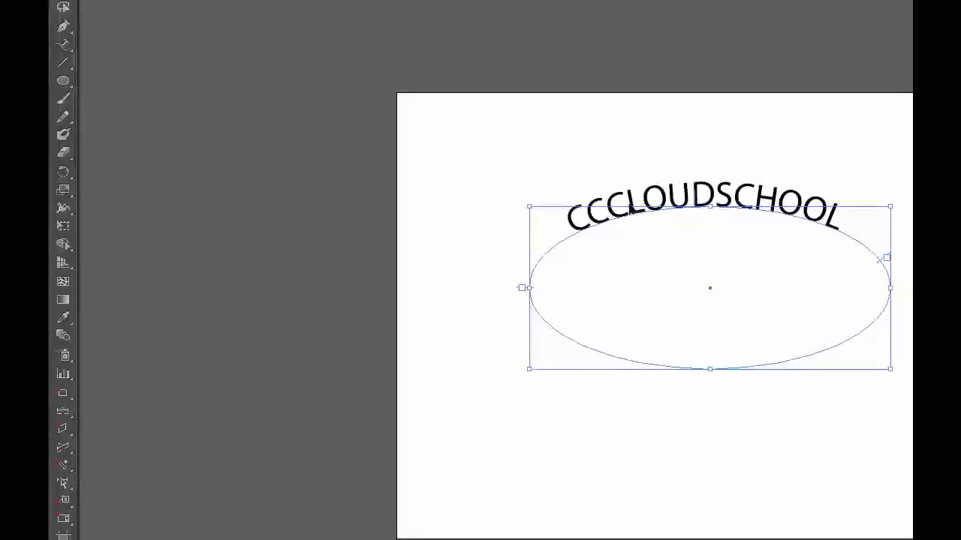
Delete the ellipse text and draw a straight vertical line in the left part of the artboard.
key(Delete)
click(64, 45)
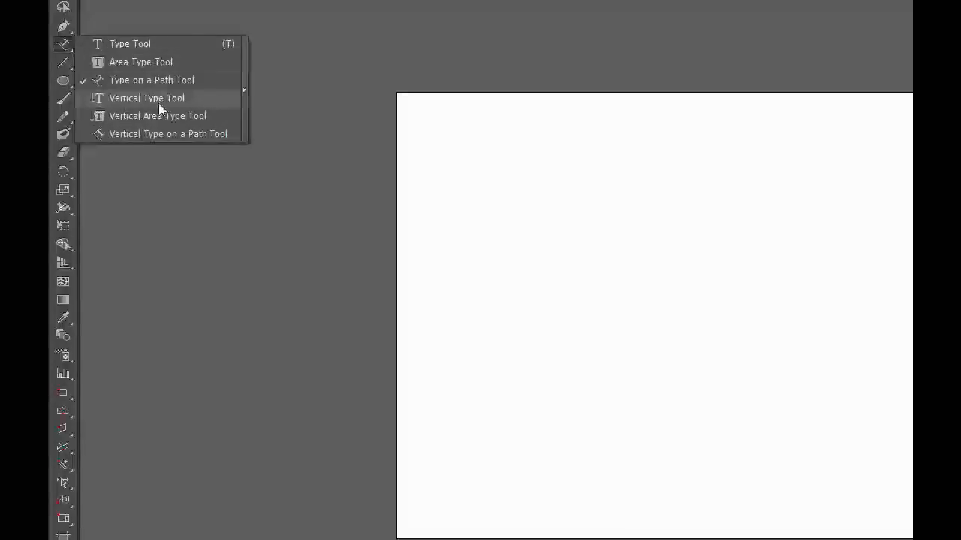
click(103, 98)
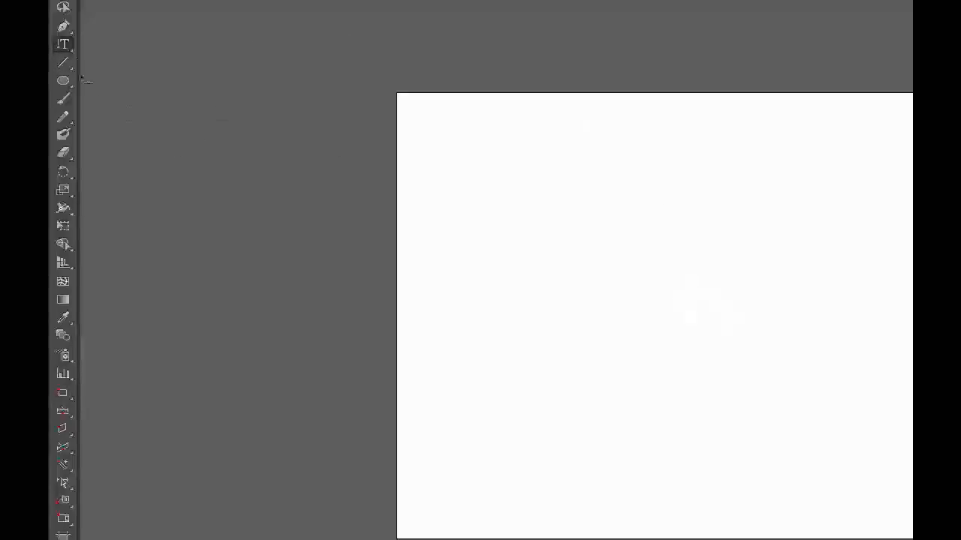
click(63, 69)
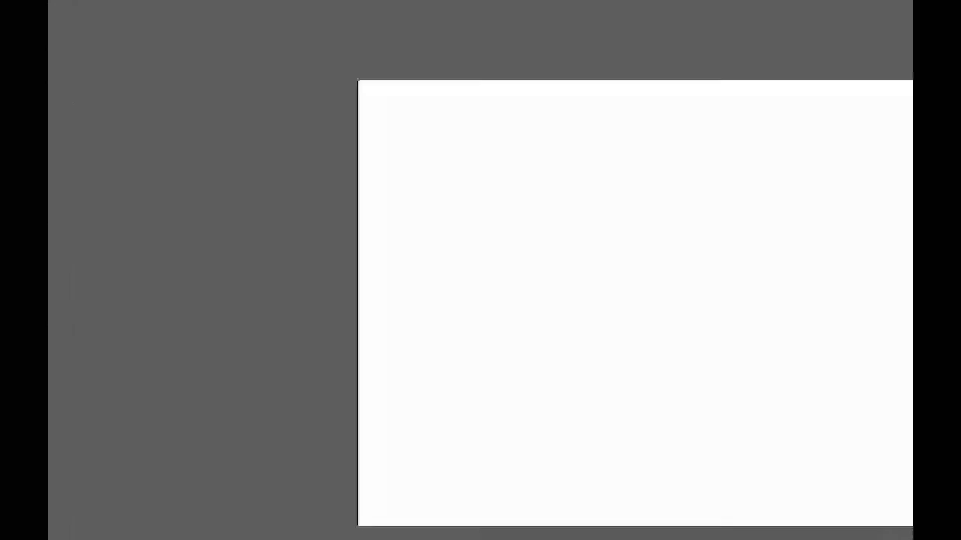
drag(387, 130, 387, 371)
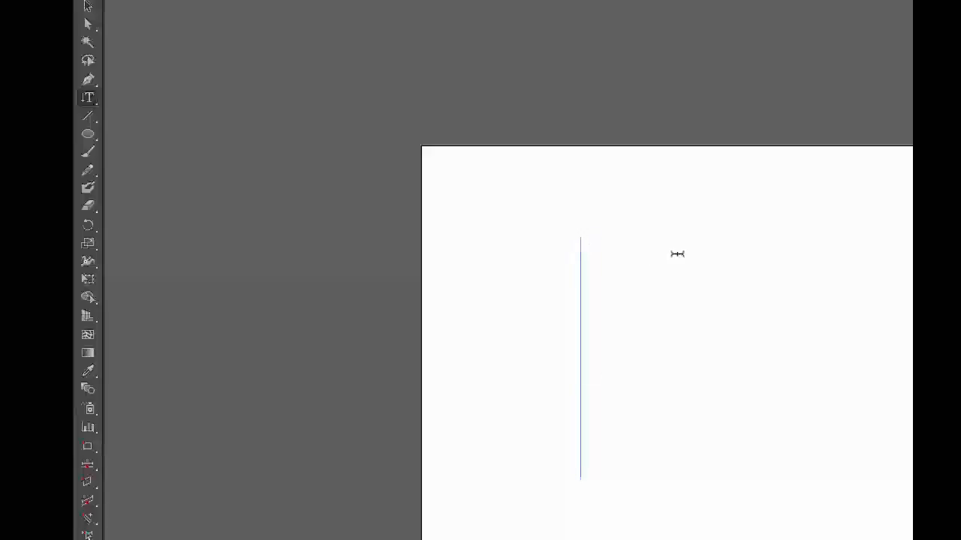
Place the text "CCCLOUD" in upright letters along the vertical line.
text(CCCLO)
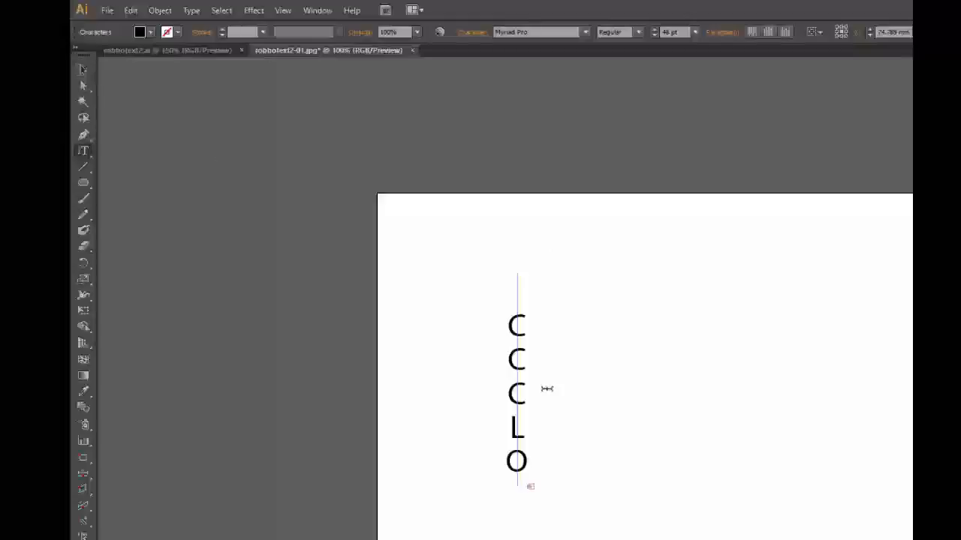
Enlarge the visible letters of the vertical text to 54 pt, then reduce them to a much smaller preset size.
drag(520, 300, 514, 535)
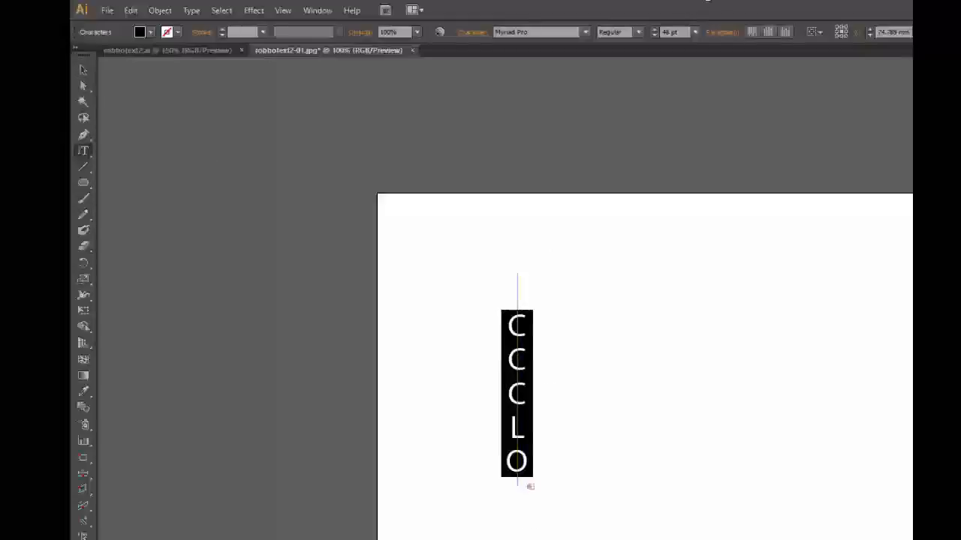
click(655, 29)
click(655, 29)
click(655, 30)
click(655, 29)
click(655, 30)
click(655, 29)
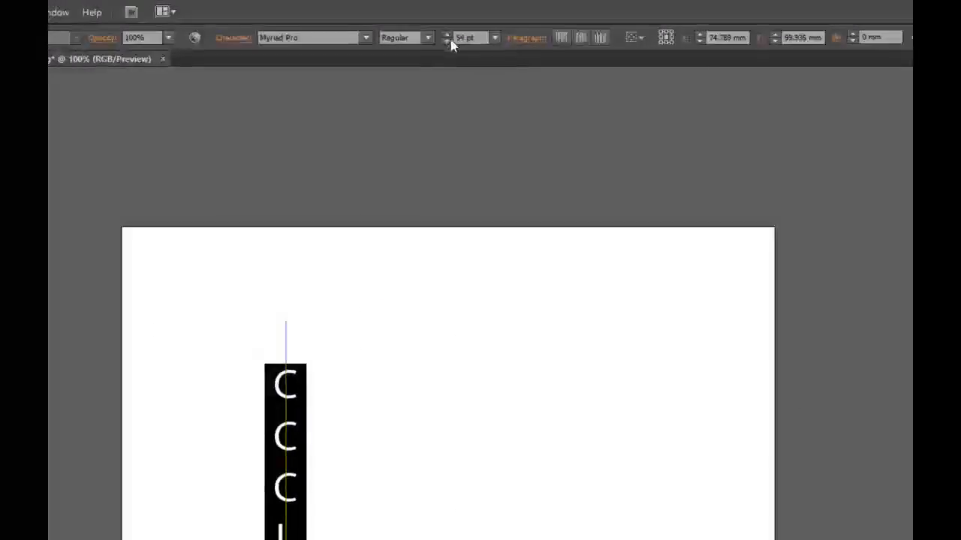
click(495, 37)
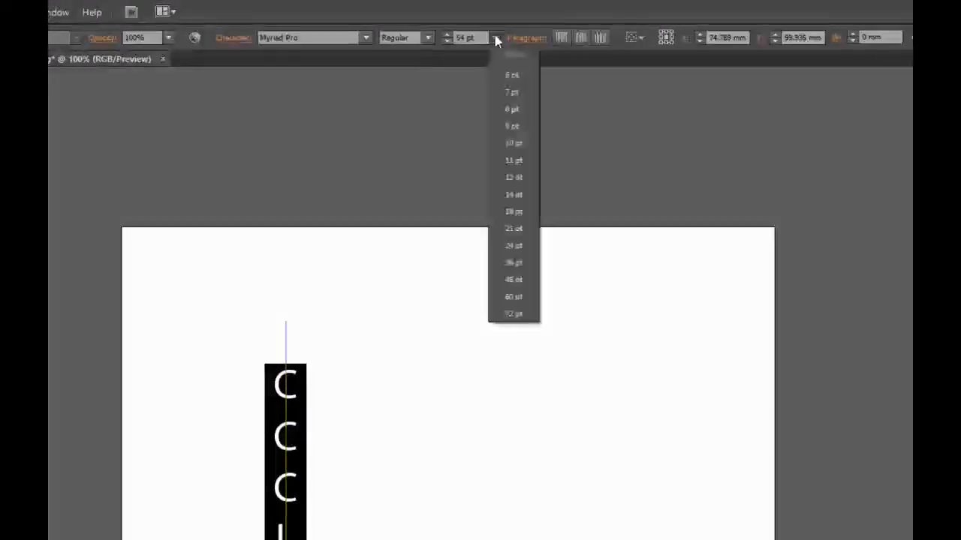
click(536, 195)
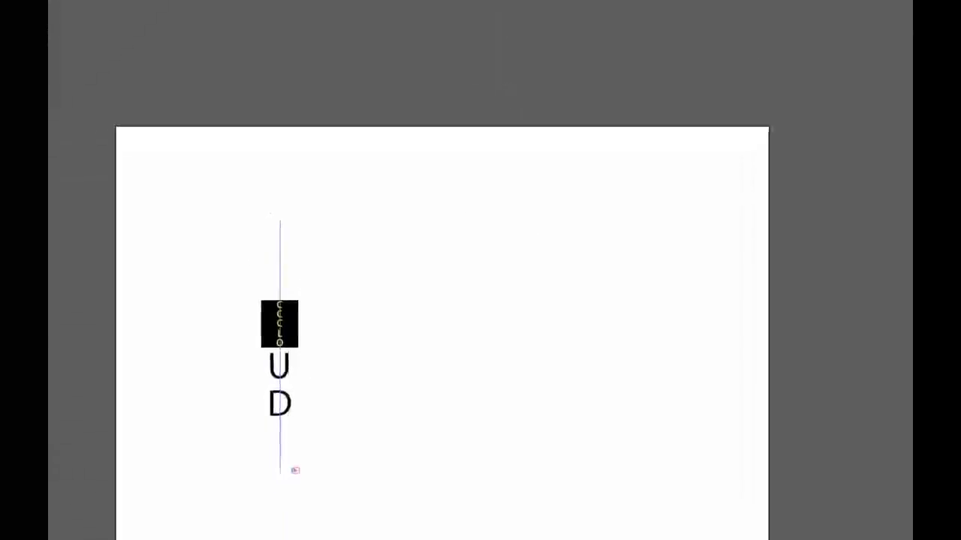
Set all letters of the vertical text, including "UD", to 18 pt and finish editing the text.
drag(279, 277, 277, 405)
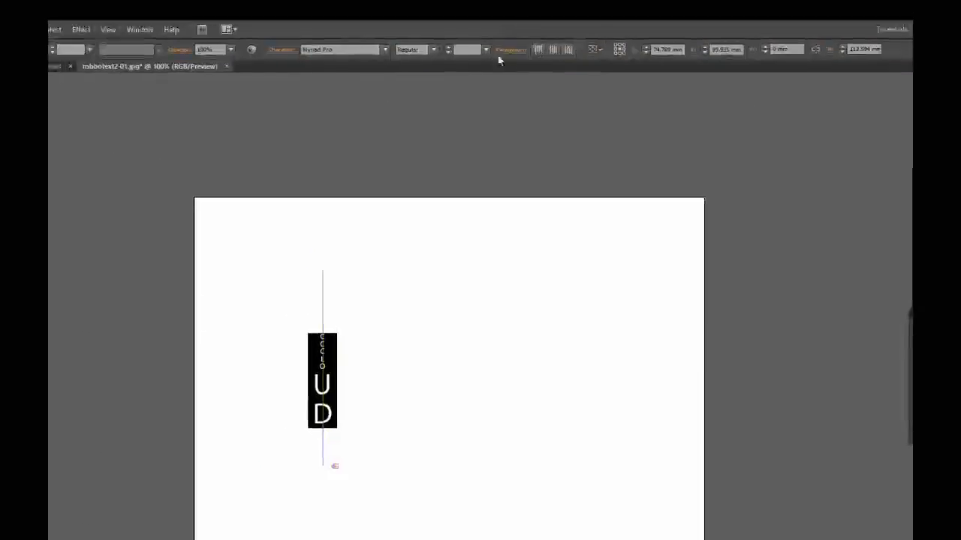
click(485, 48)
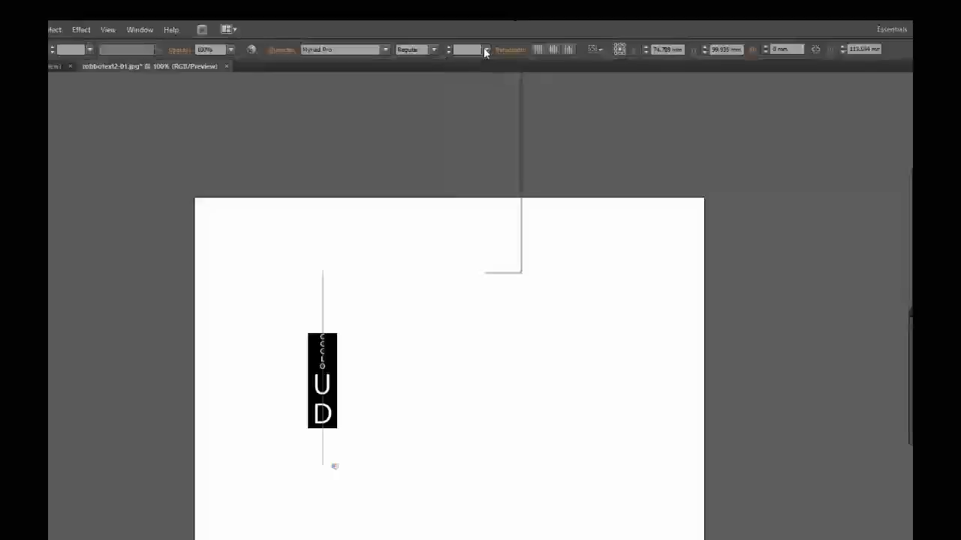
click(499, 185)
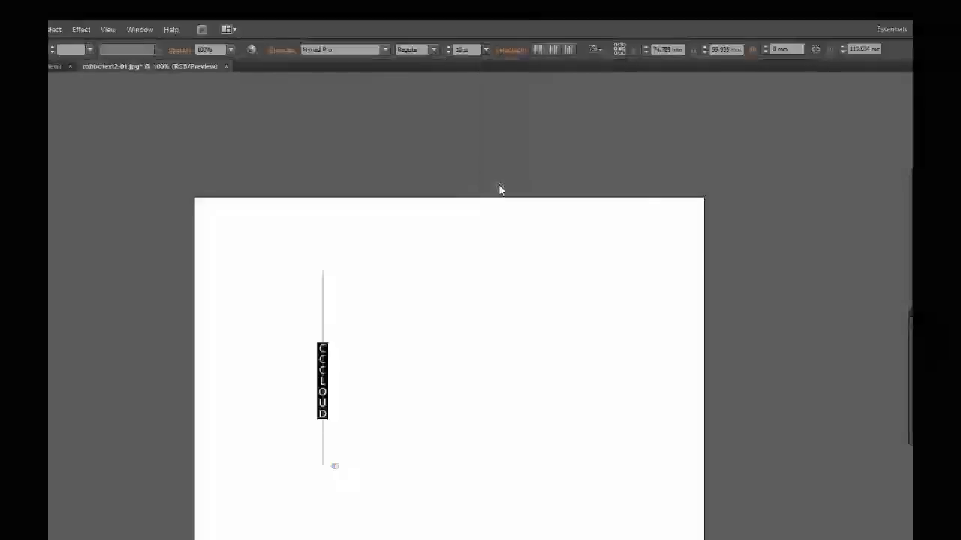
key(Escape)
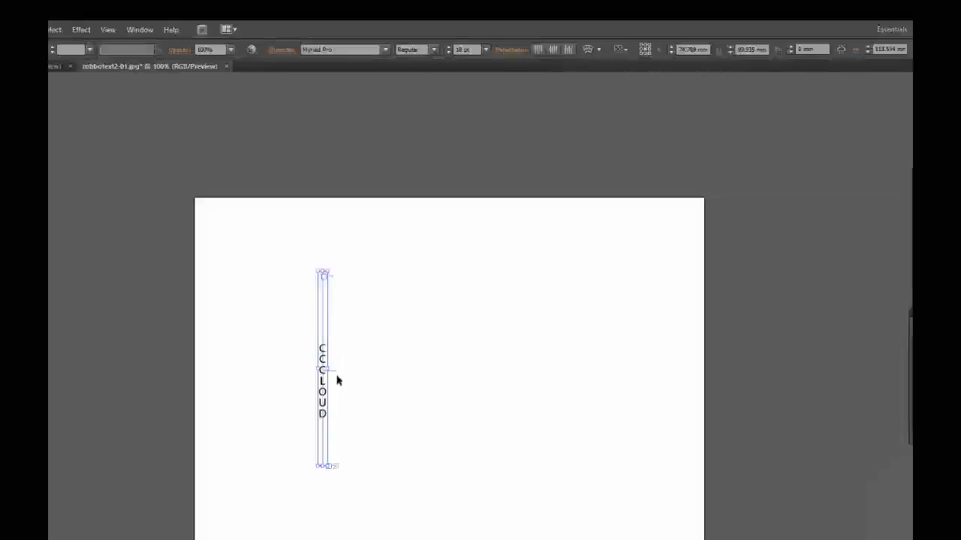
Reposition the vertical text along its line by adjusting its centre and end brackets.
drag(488, 316, 486, 364)
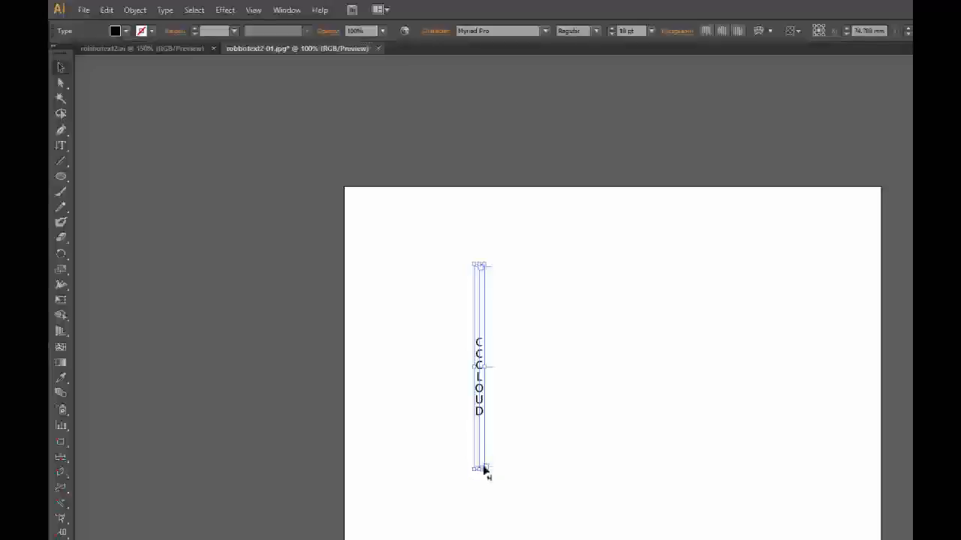
drag(484, 470, 485, 406)
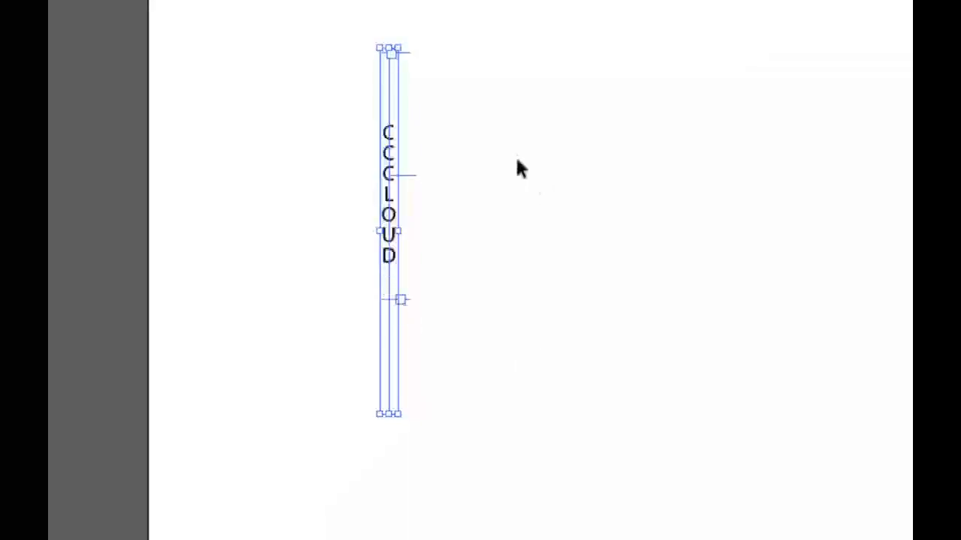
click(495, 234)
drag(393, 214, 294, 213)
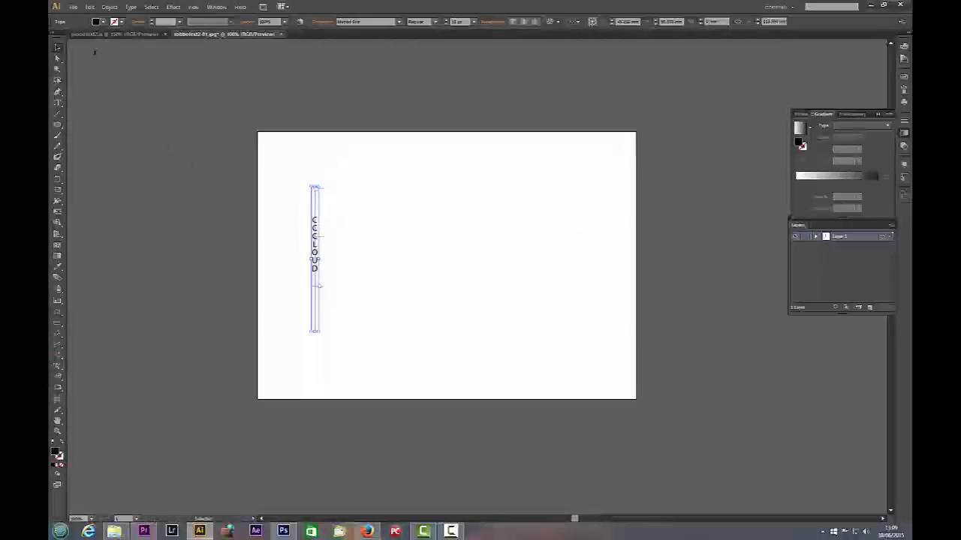
Delete the vertical text and draw an ellipse about 173 mm wide and 108 mm high with its fill set to none.
key(Delete)
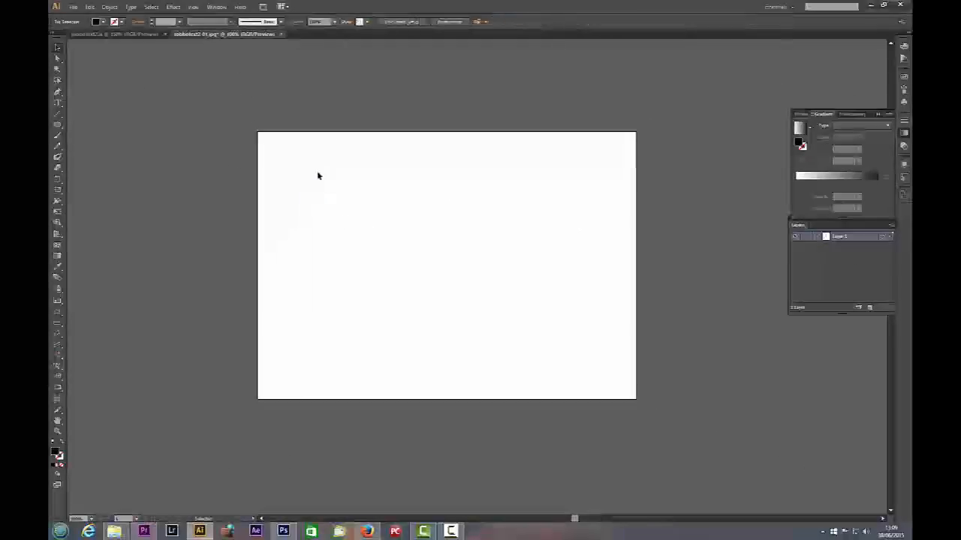
drag(66, 177, 225, 277)
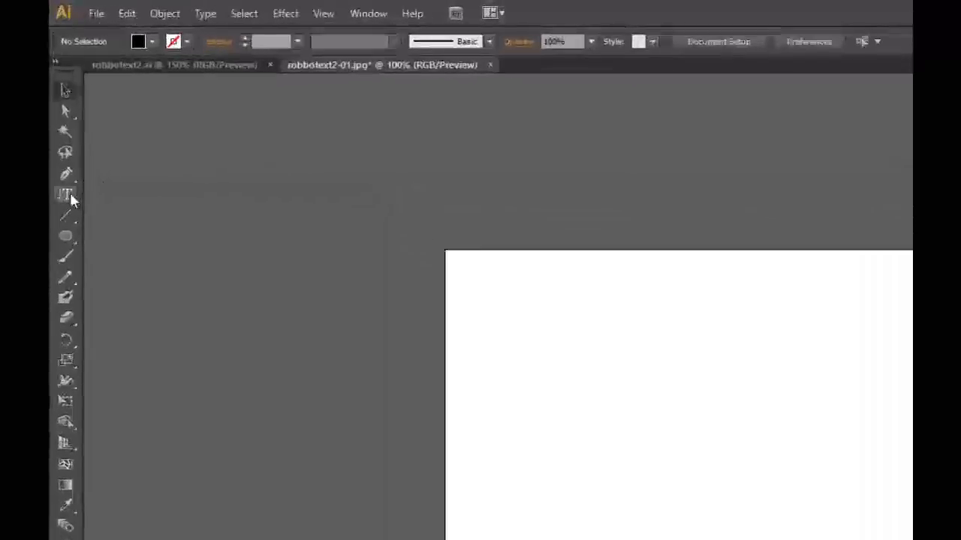
mouse_move(160, 280)
mouse_down()
mouse_move(129, 279)
mouse_move(191, 278)
mouse_move(116, 280)
mouse_move(161, 279)
mouse_up()
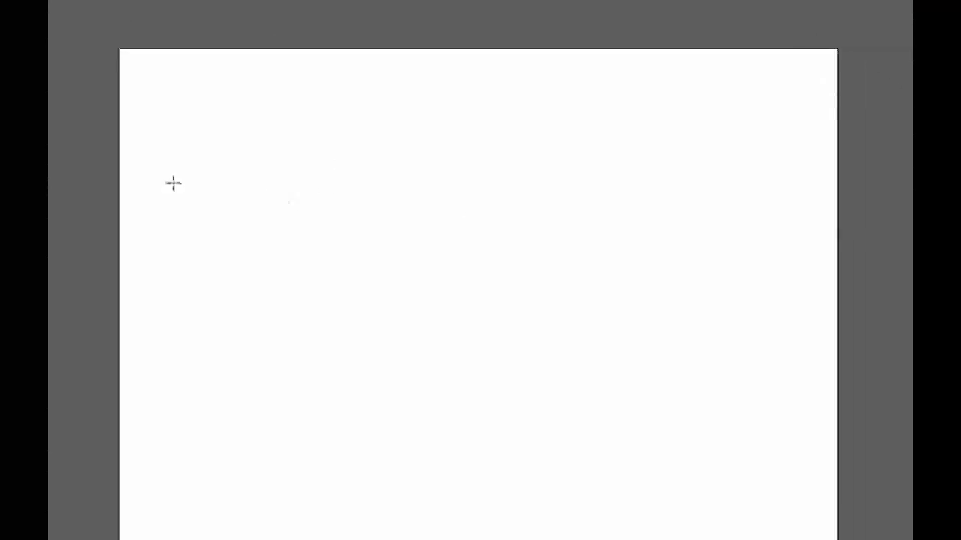
drag(216, 163, 630, 422)
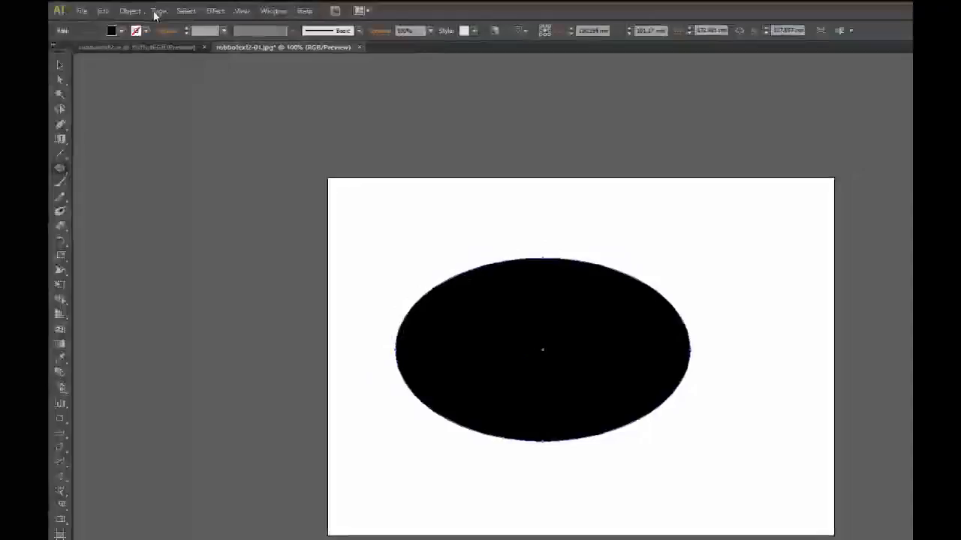
click(120, 30)
click(59, 53)
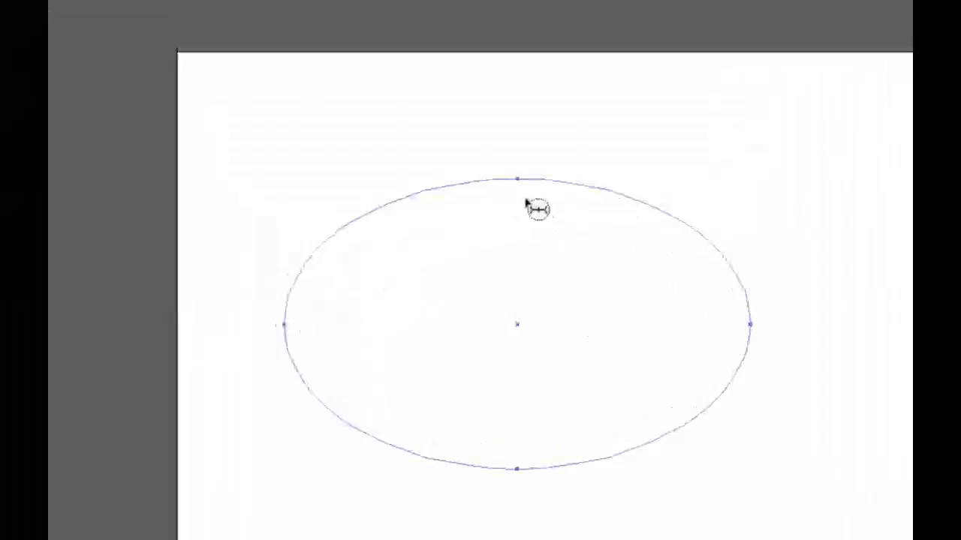
Turn the ellipse into a vertical area type frame containing the text "CCCLOUDSCHOOL".
click(513, 75)
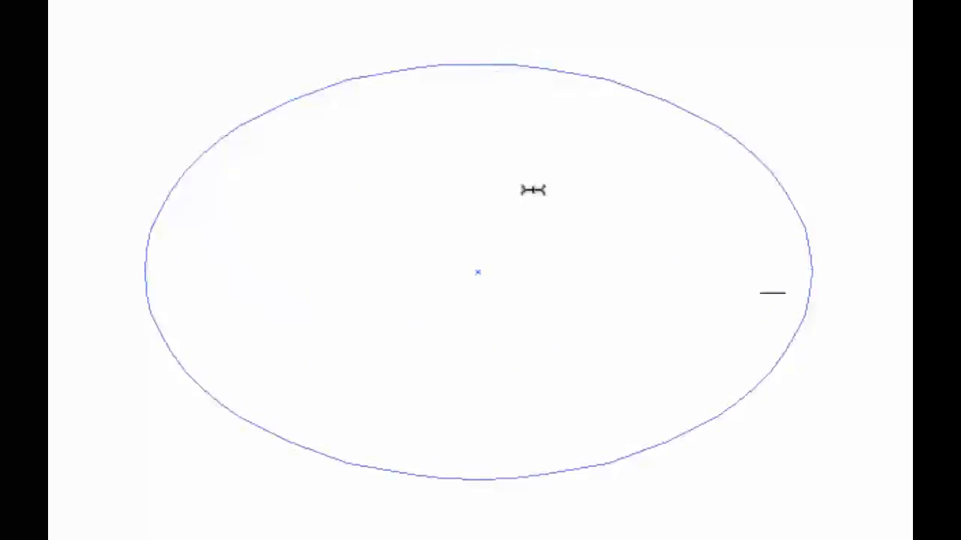
text(cccc)
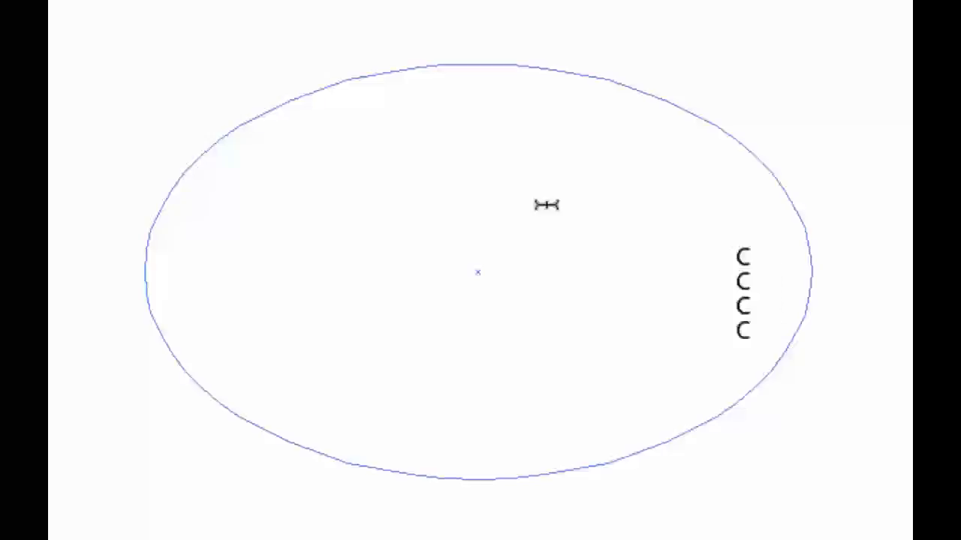
key(BackSpace)
text(loud)
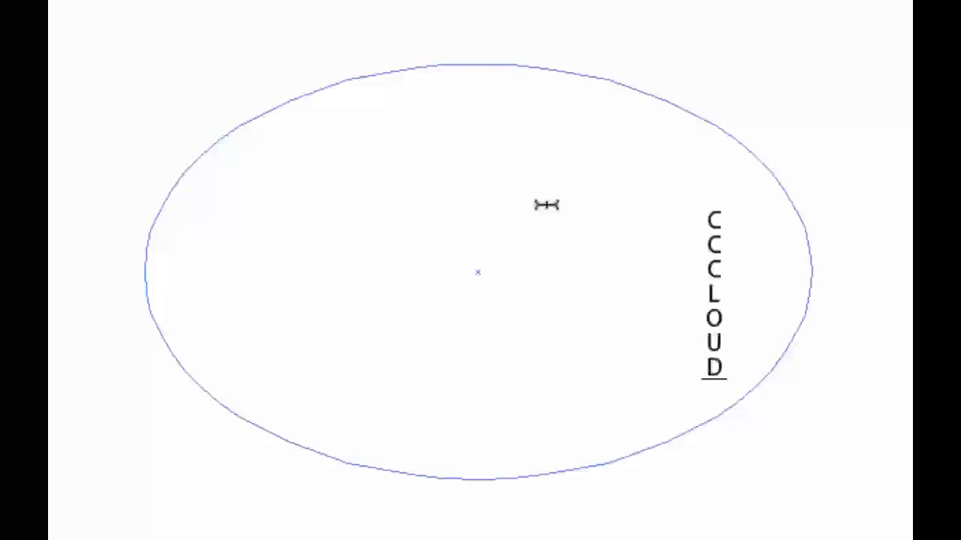
text(schoo)
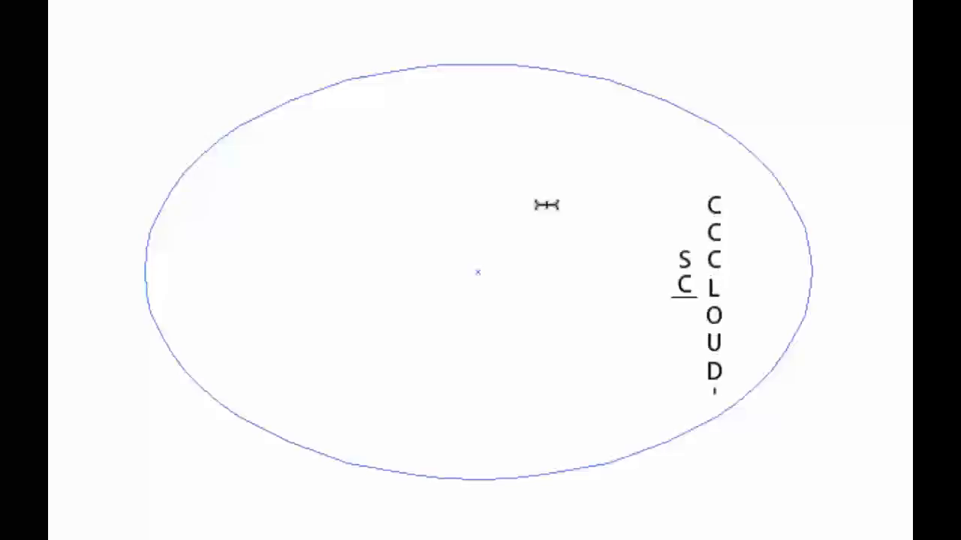
text(l)
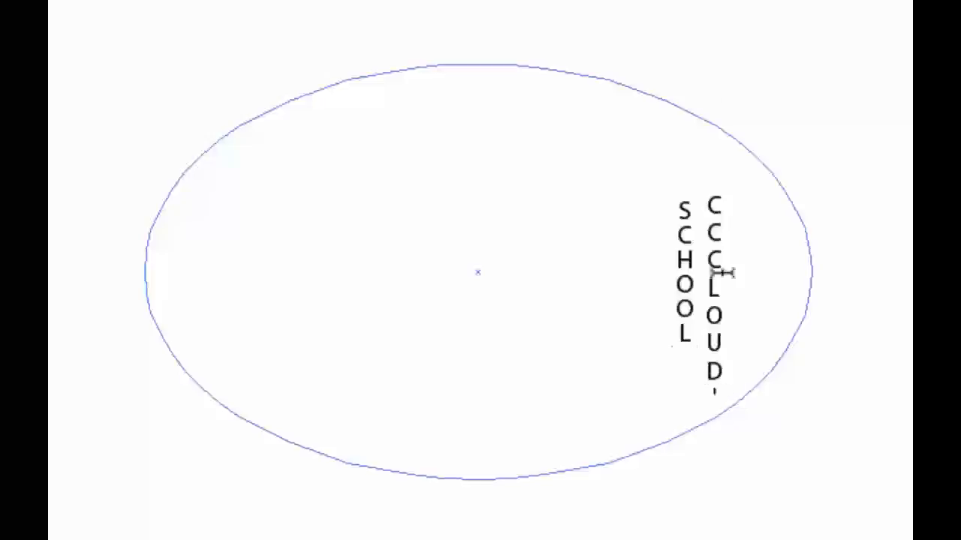
Try bottom, centre and top alignment on all the vertical text inside the ellipse, ending on centre alignment.
key(ctrl+a)
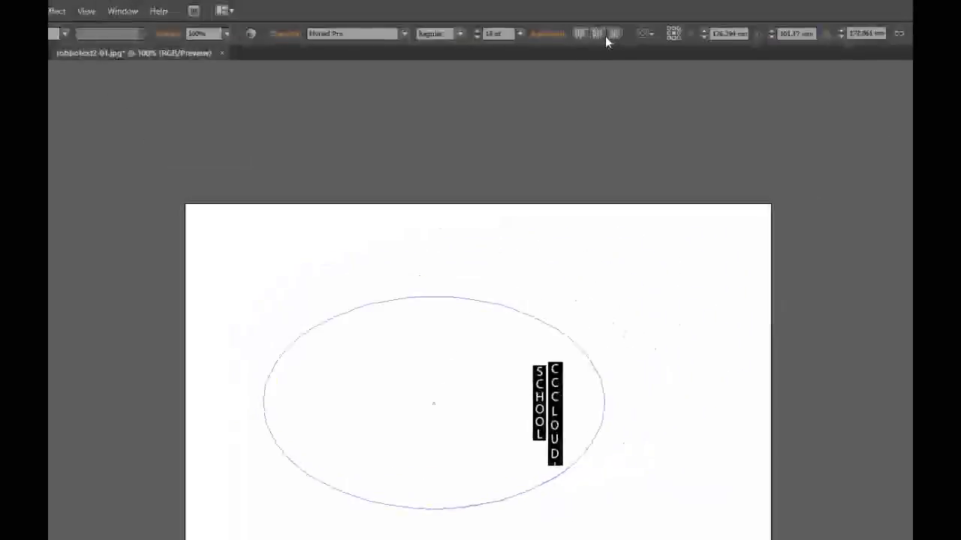
click(614, 34)
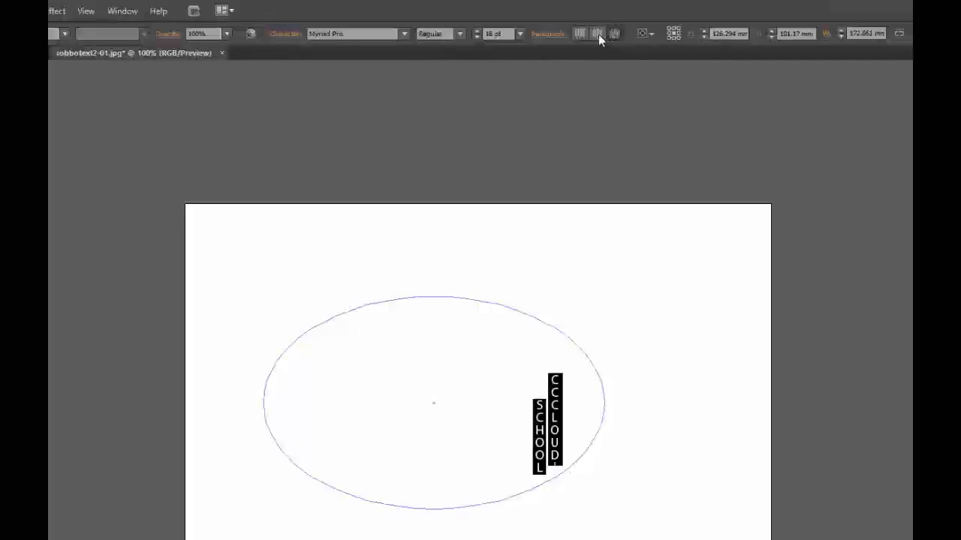
click(598, 34)
click(579, 33)
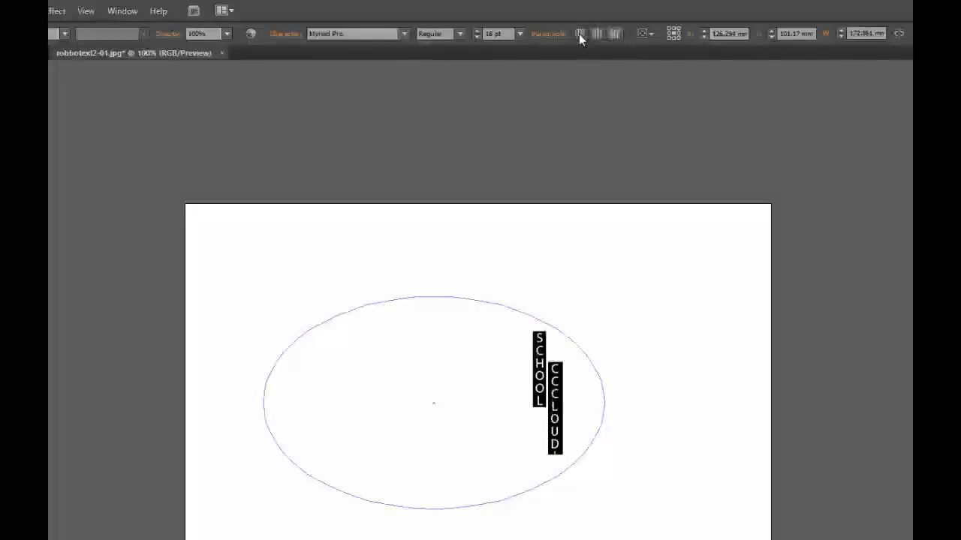
click(597, 35)
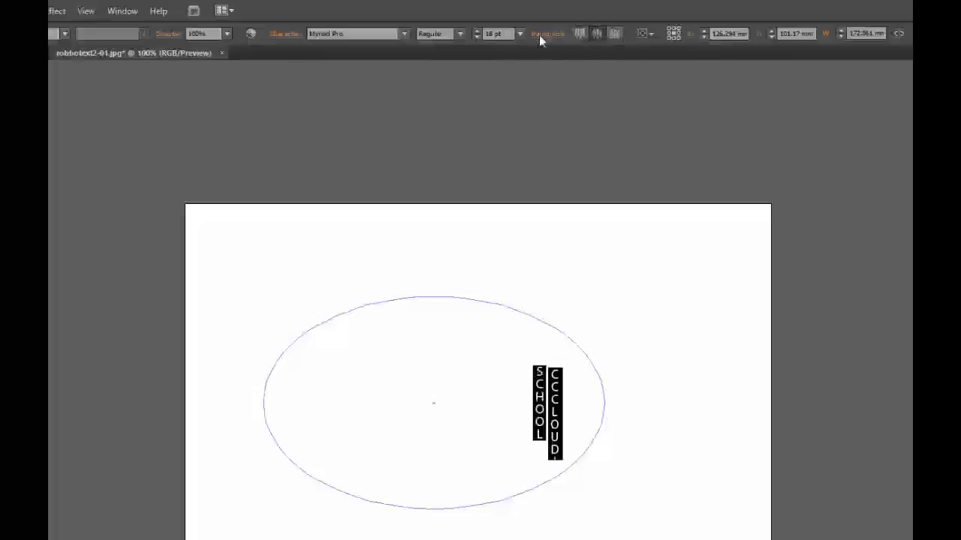
Try top alignment and the justify options on the ellipse's vertical text, ending with all lines justified.
click(542, 34)
click(417, 58)
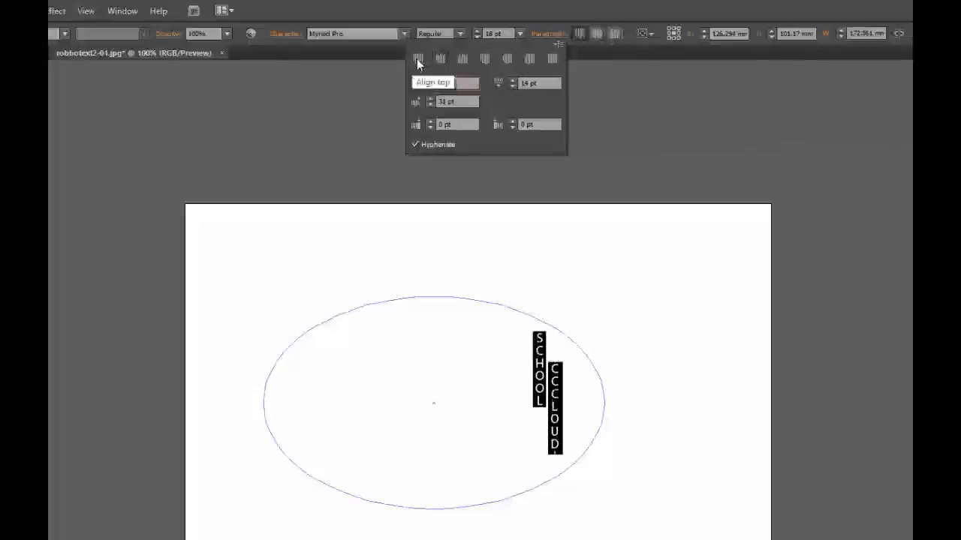
click(483, 58)
click(507, 58)
click(529, 58)
click(554, 60)
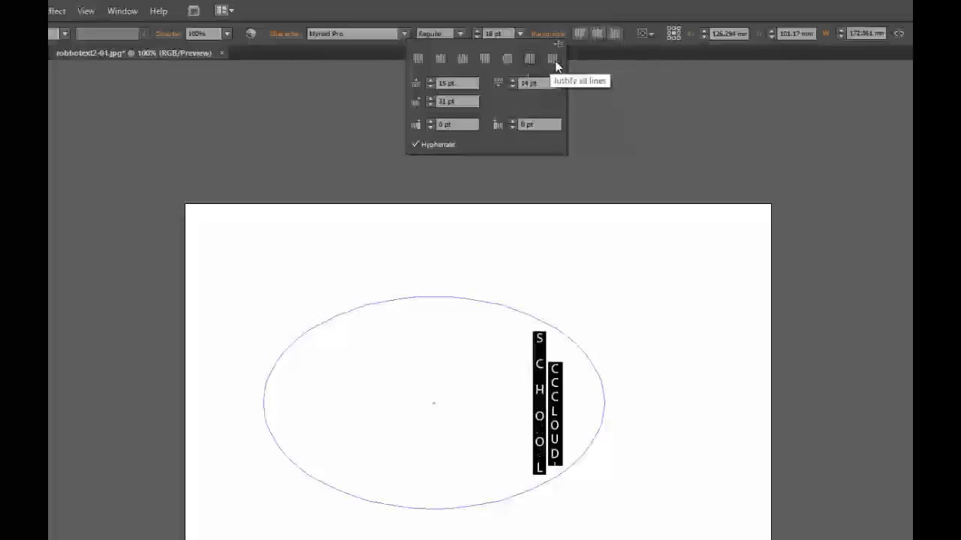
click(425, 331)
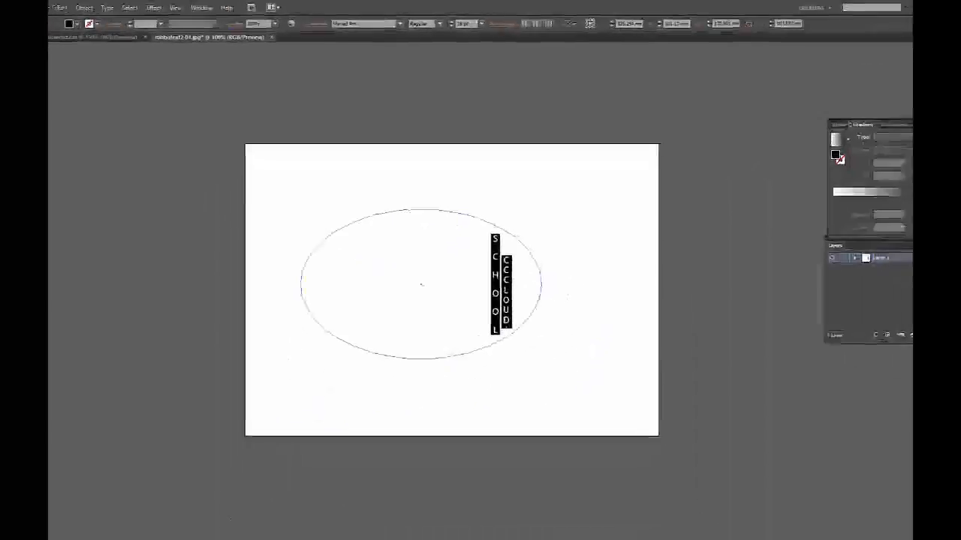
Delete the ellipse with its vertical text and bring up the set of type tools.
key(Escape)
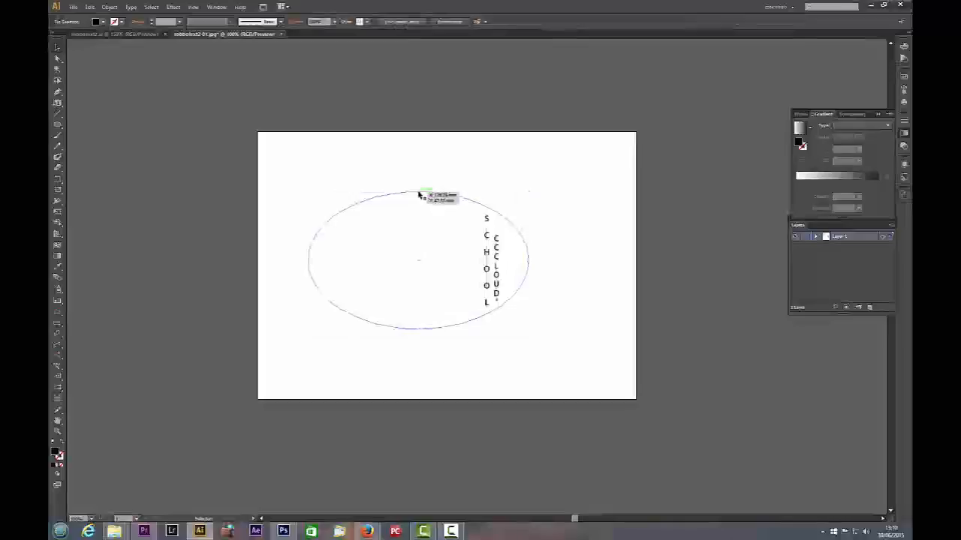
key(Delete)
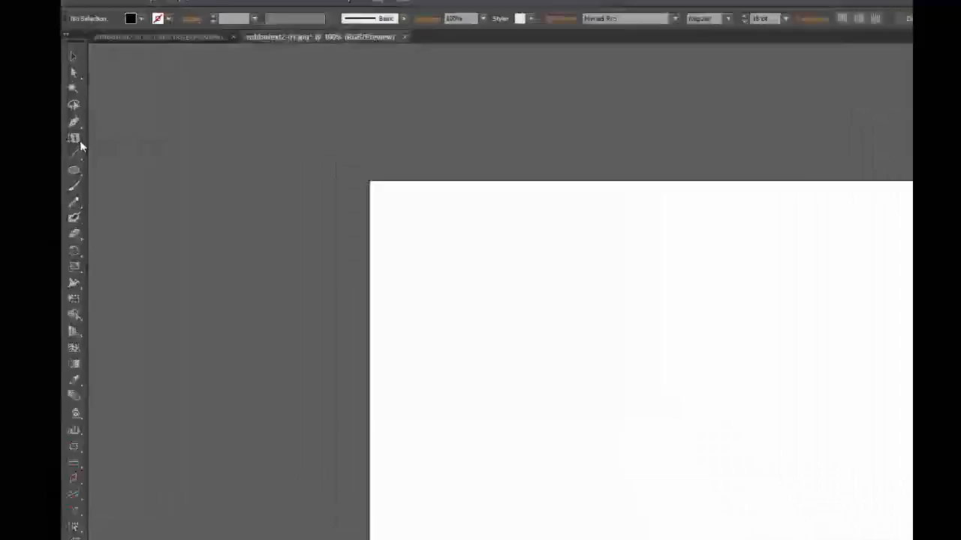
click(60, 104)
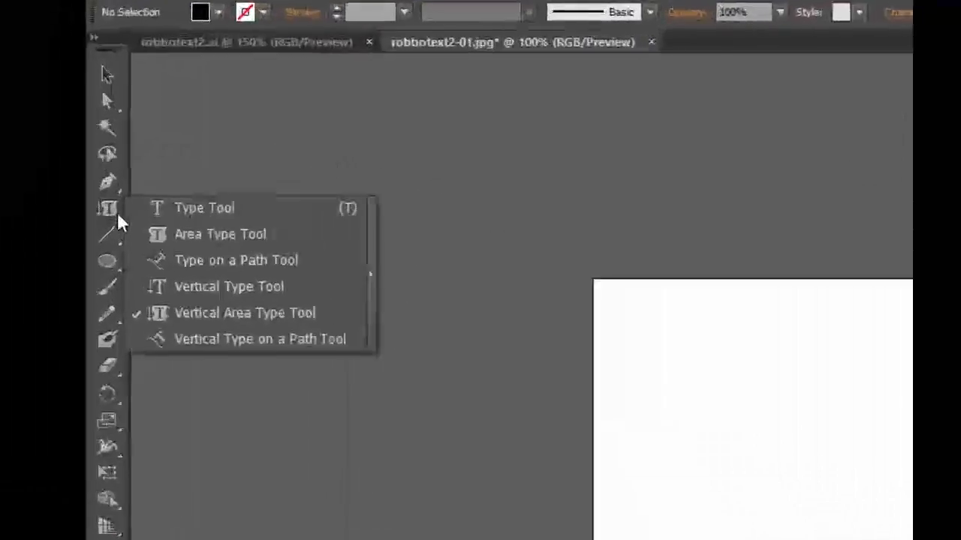